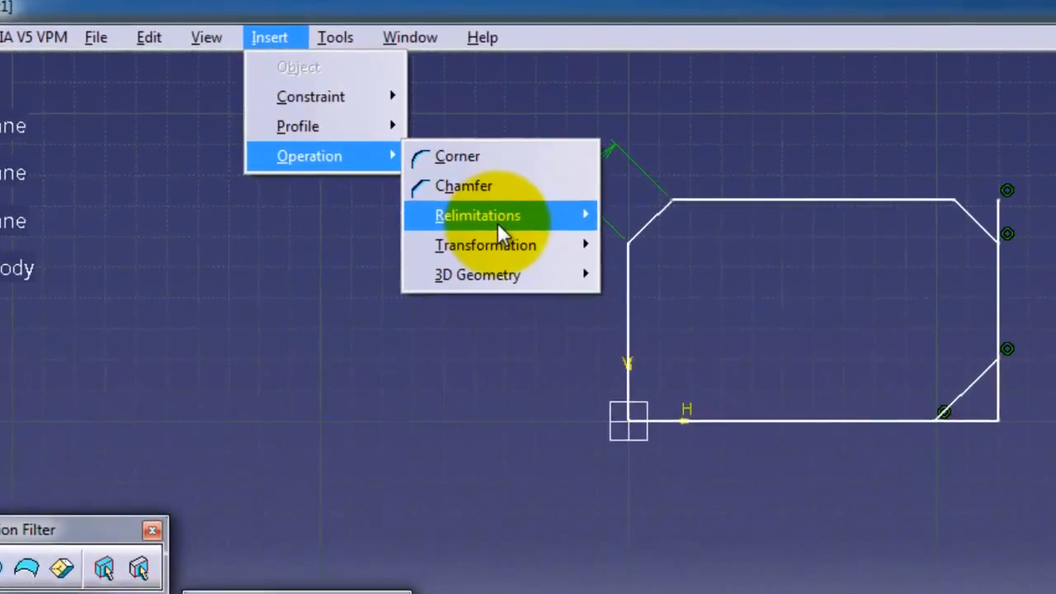
Step: Trim the profile's upper-right chamfer and right edge to each other, removing the overhang above the corner
mouse_move(430, 156)
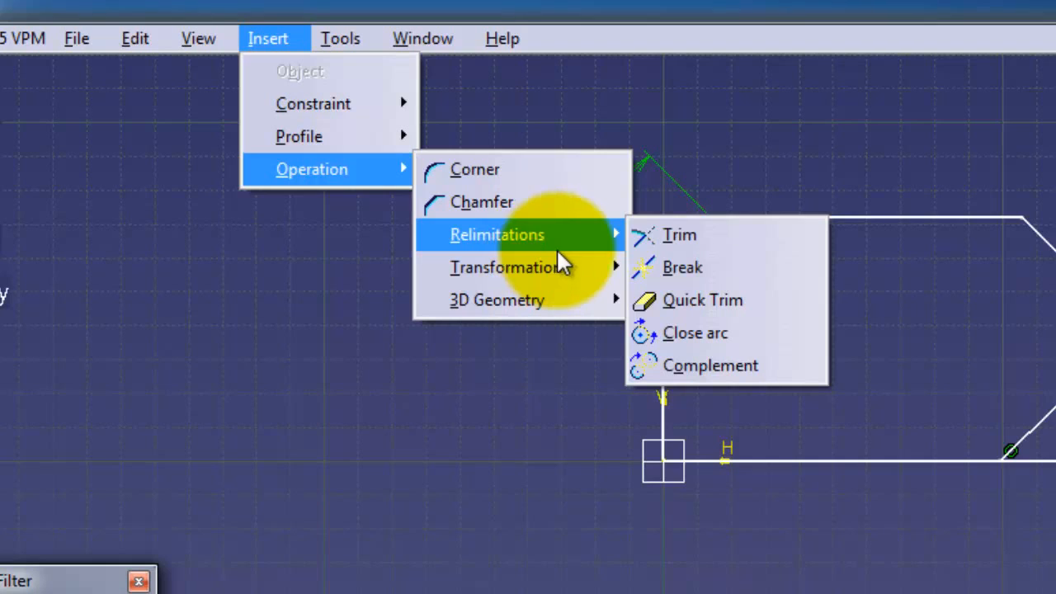
click(683, 234)
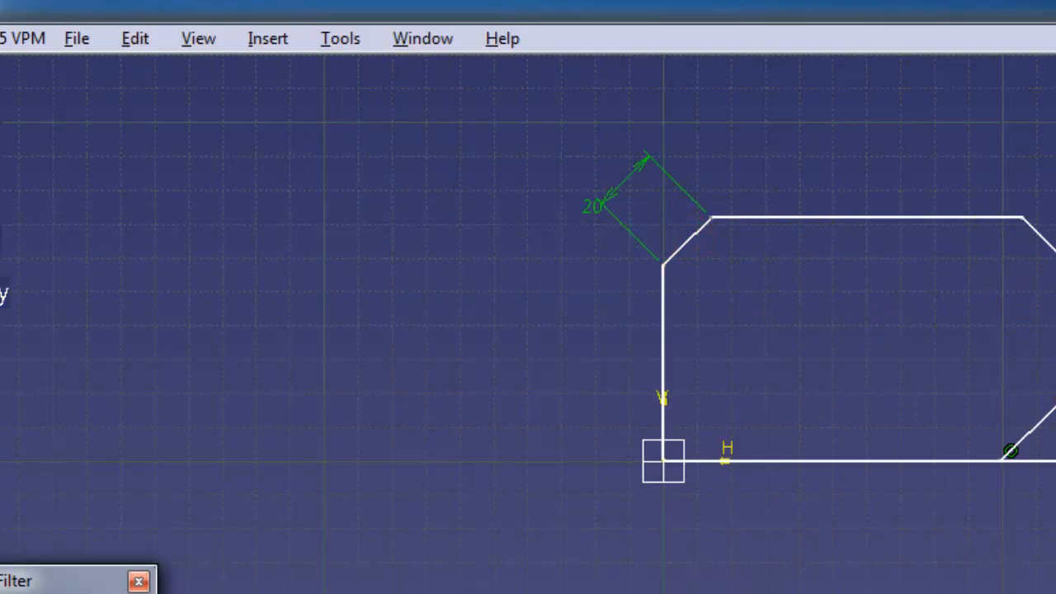
middle_drag(1055, 206, 1052, 210)
mouse_move(1055, 349)
middle_down()
mouse_move(884, 405)
mouse_move(856, 401)
mouse_move(834, 379)
middle_up()
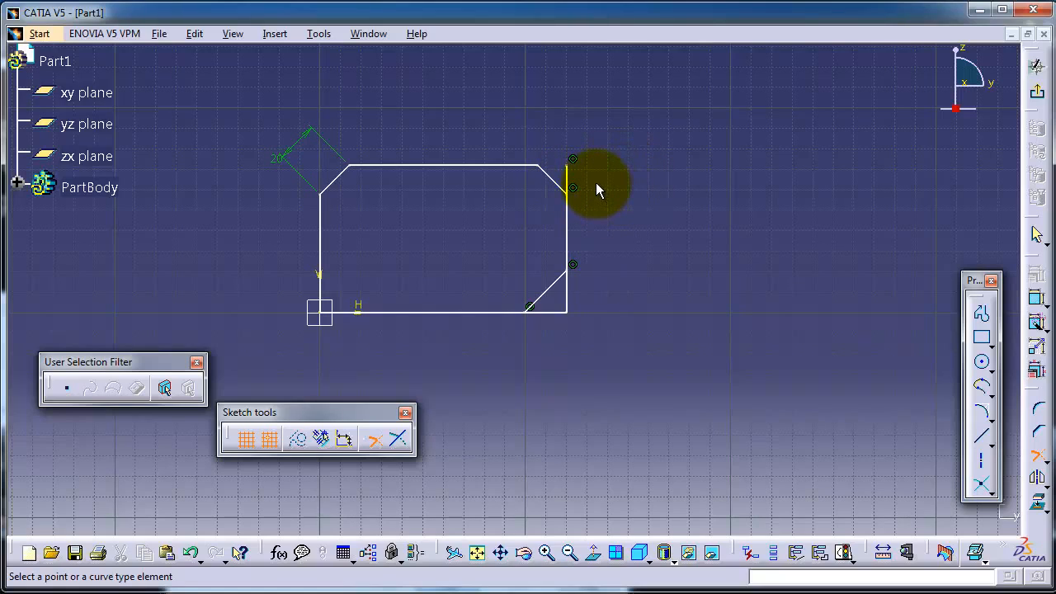
click(569, 175)
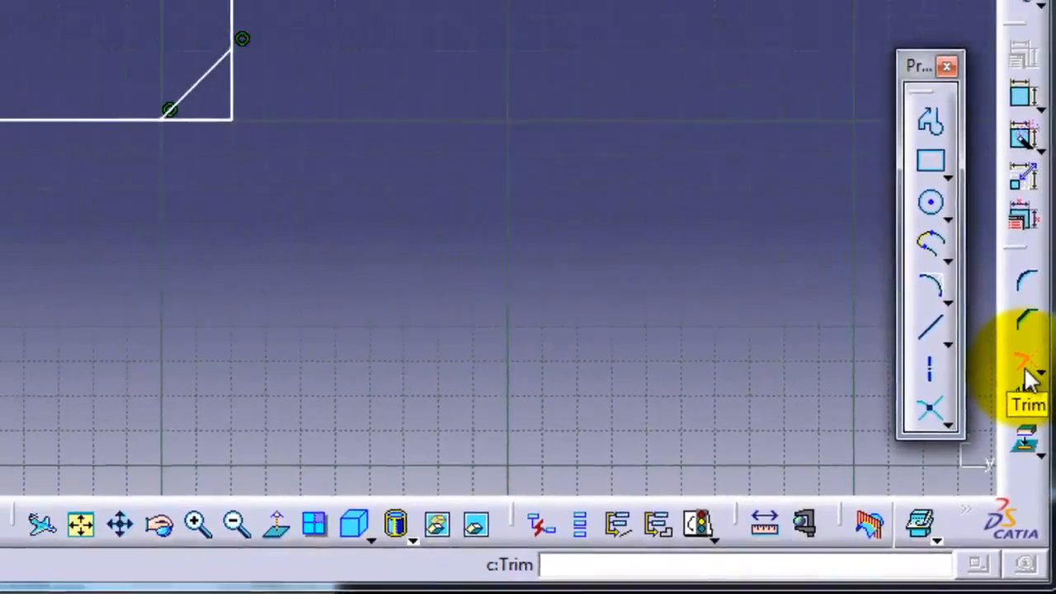
click(1019, 305)
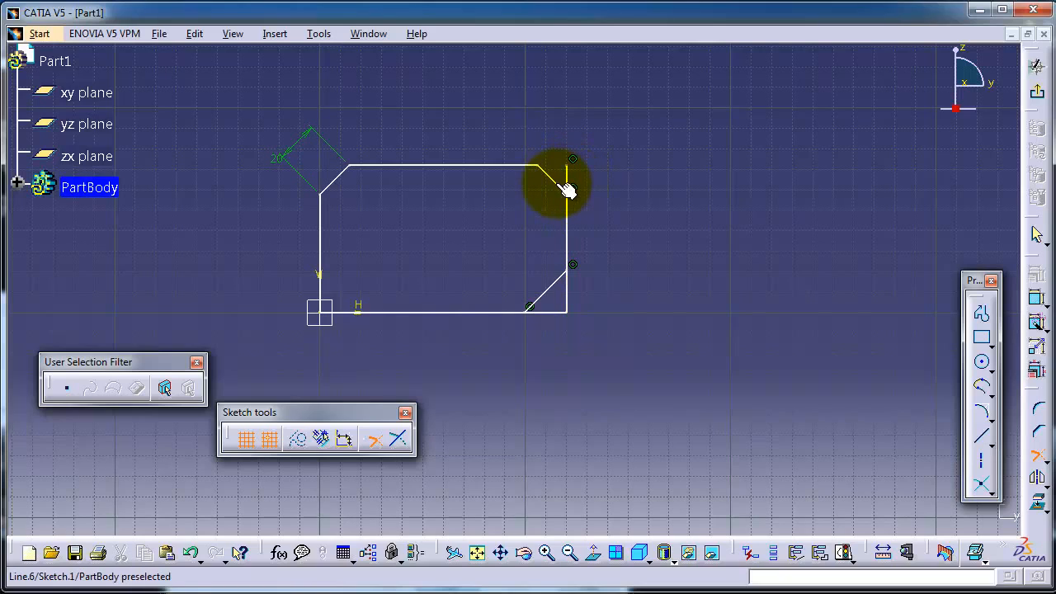
click(560, 186)
click(566, 202)
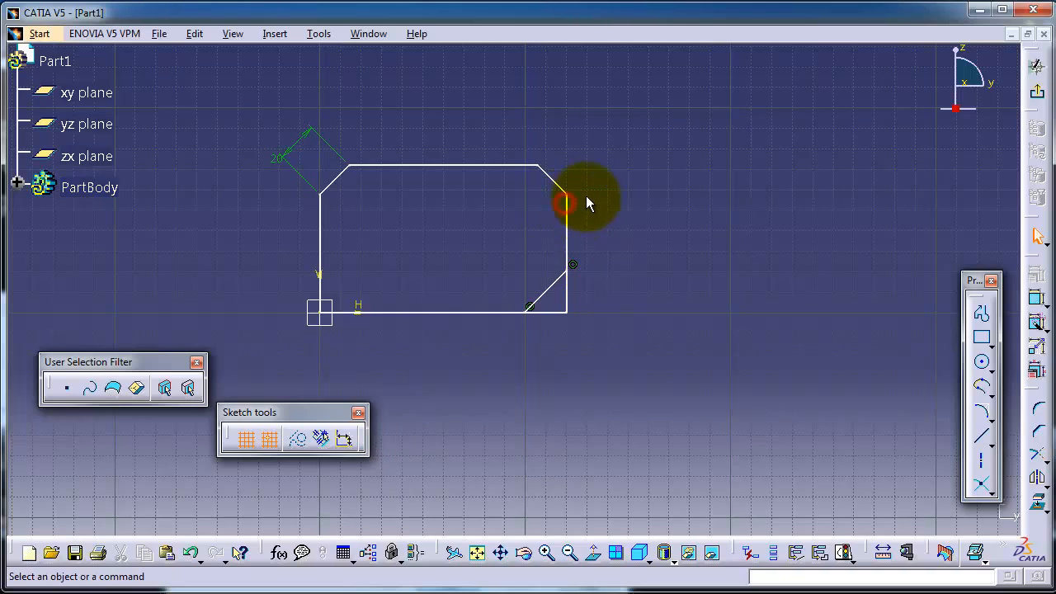
Step: Remove the diagonal line across the profile's lower-right corner with Quick Trim
middle_drag(606, 213, 616, 182)
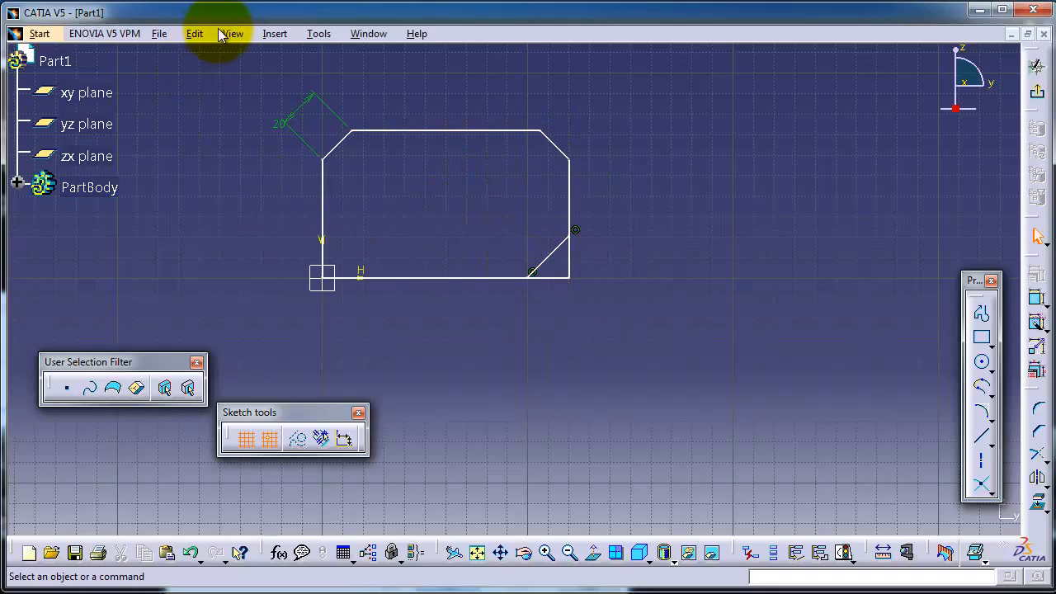
click(275, 35)
mouse_move(289, 115)
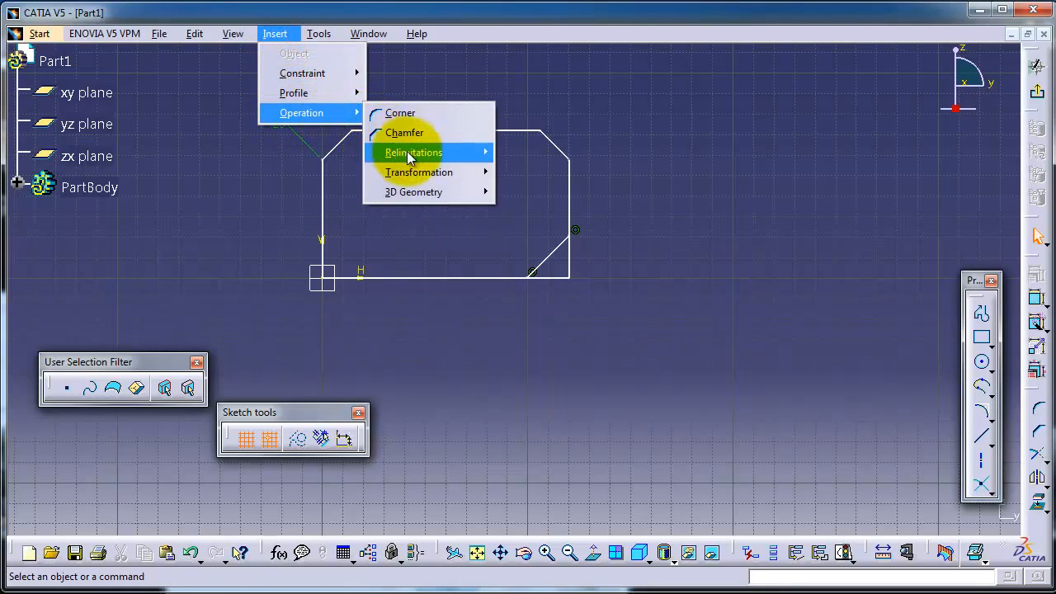
mouse_move(482, 154)
click(544, 192)
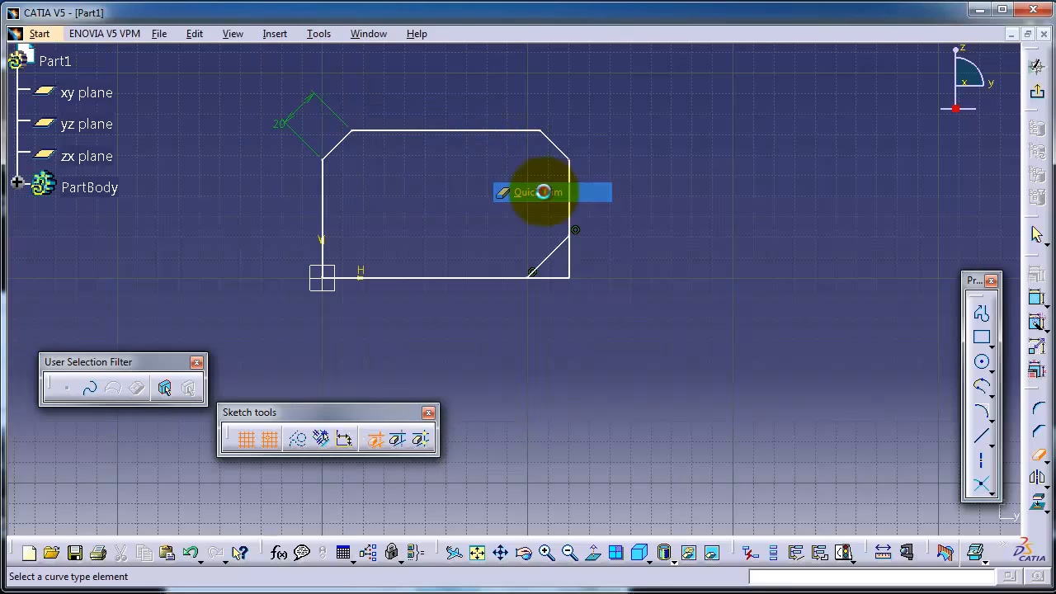
click(548, 258)
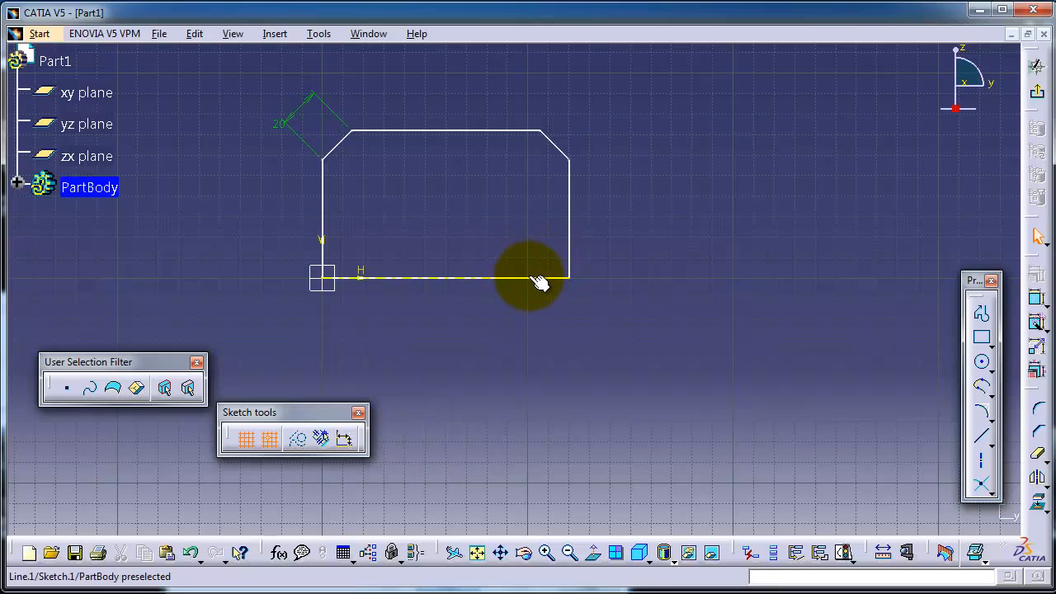
click(322, 219)
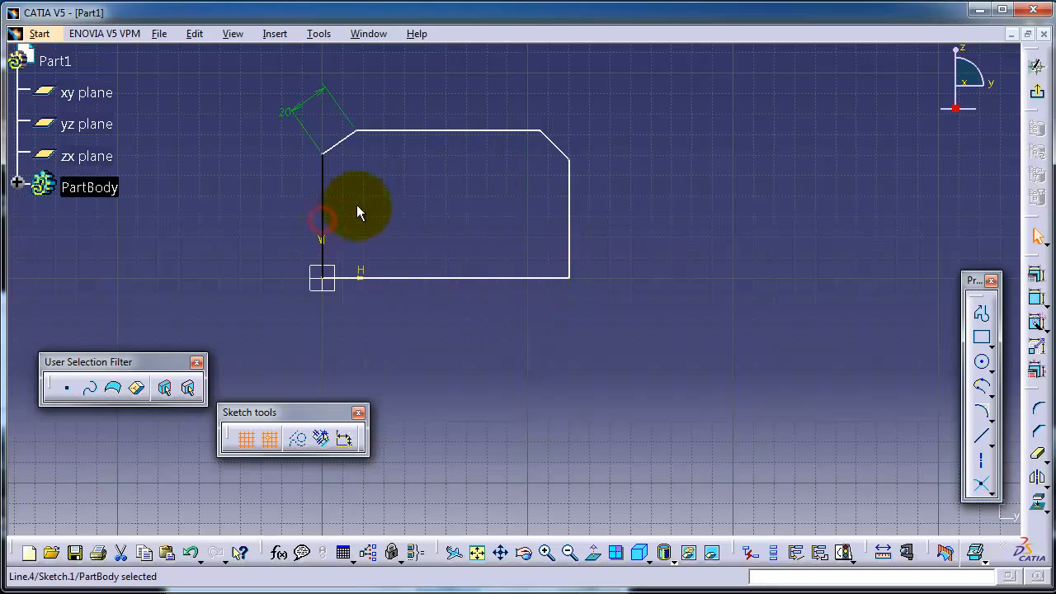
click(401, 130)
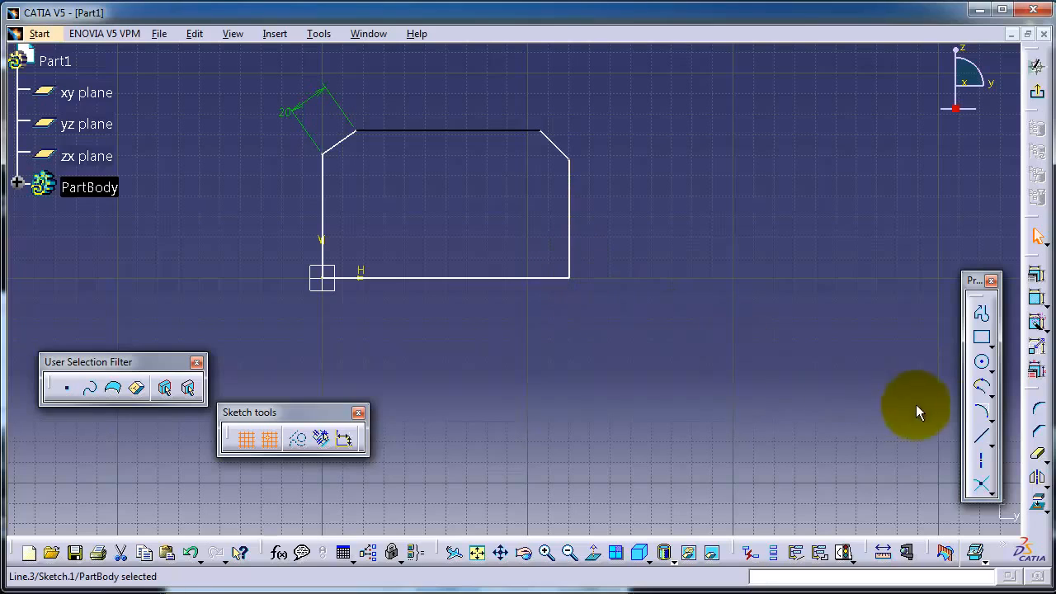
Step: Draw three straight lines beside the profile, two crossing diagonals and a shallow one cutting across both
click(981, 435)
click(765, 140)
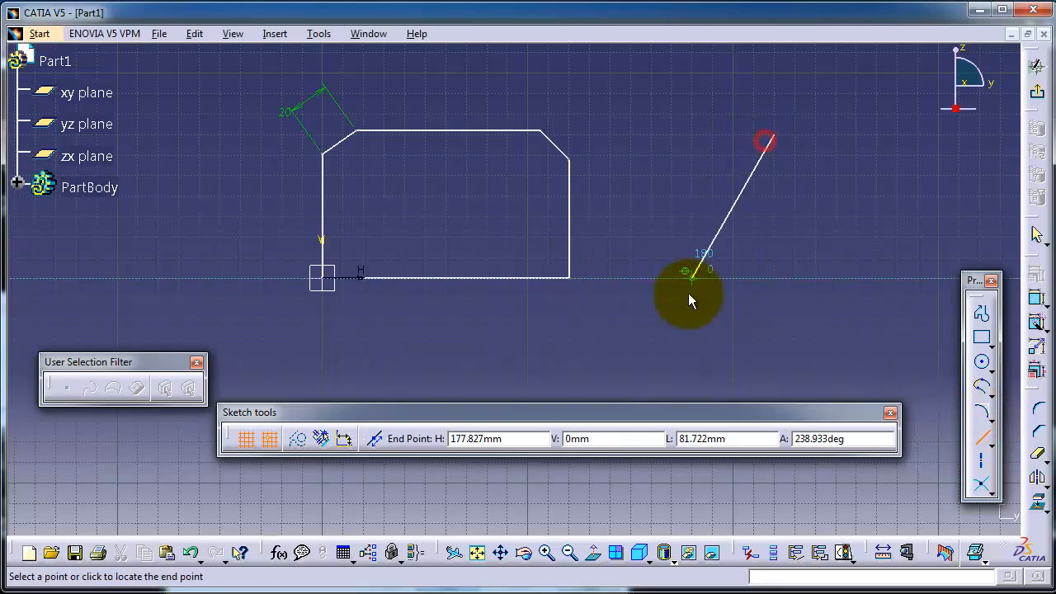
click(652, 337)
click(979, 438)
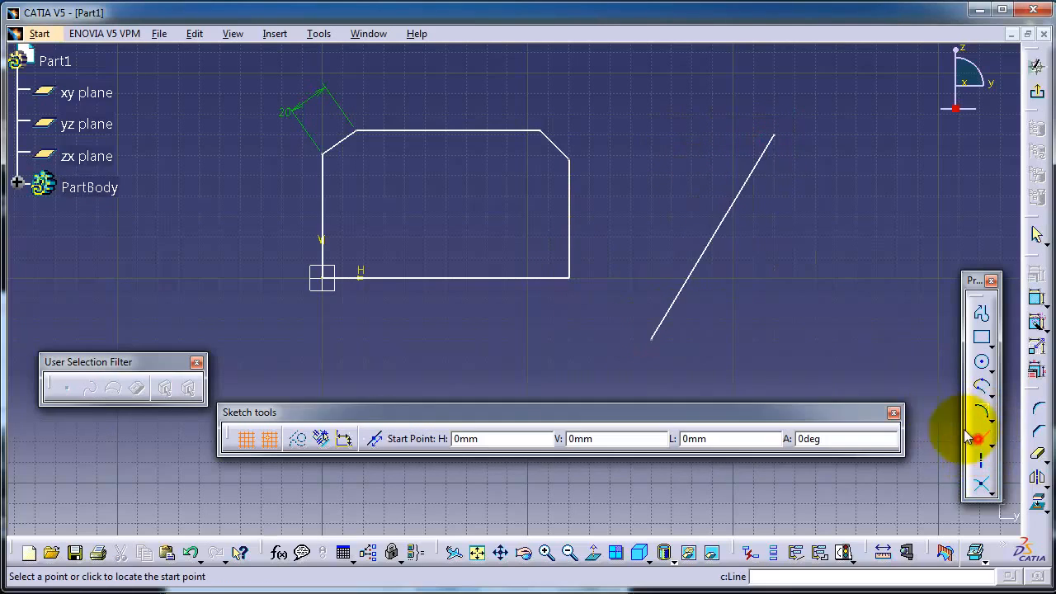
click(652, 135)
click(858, 340)
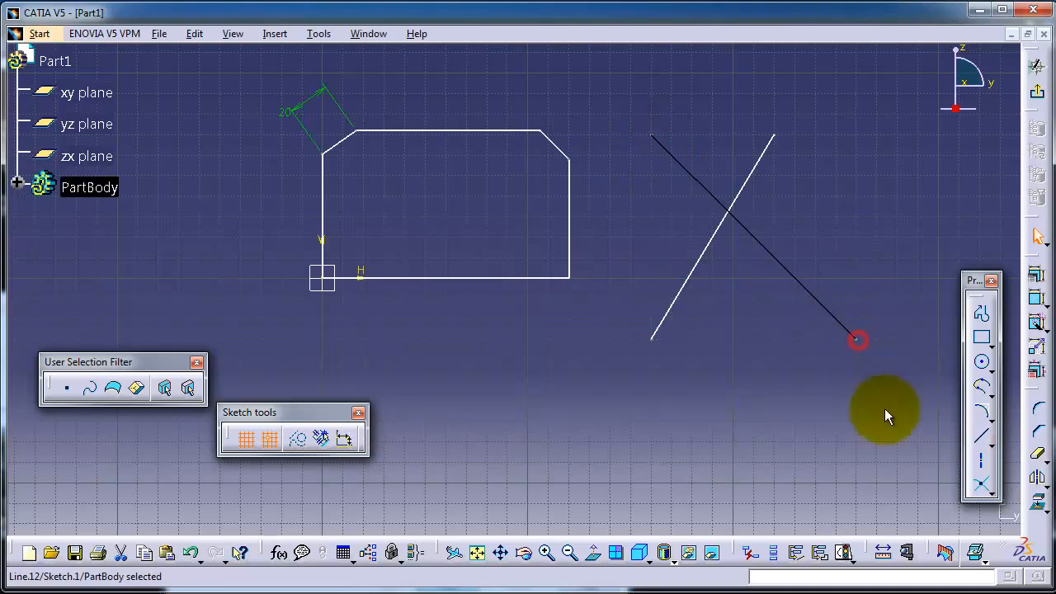
click(981, 435)
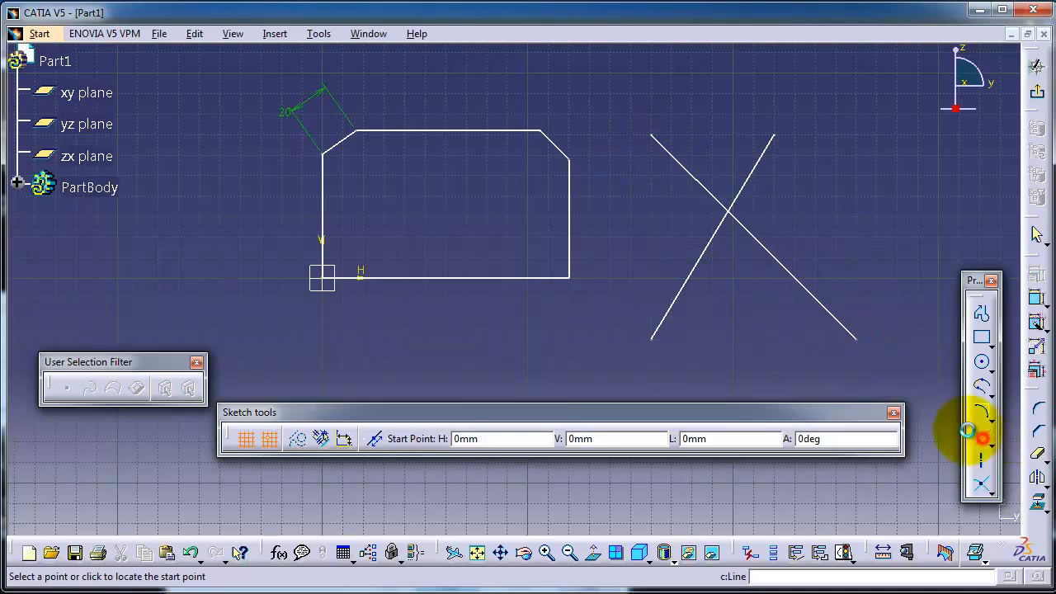
click(624, 294)
click(877, 261)
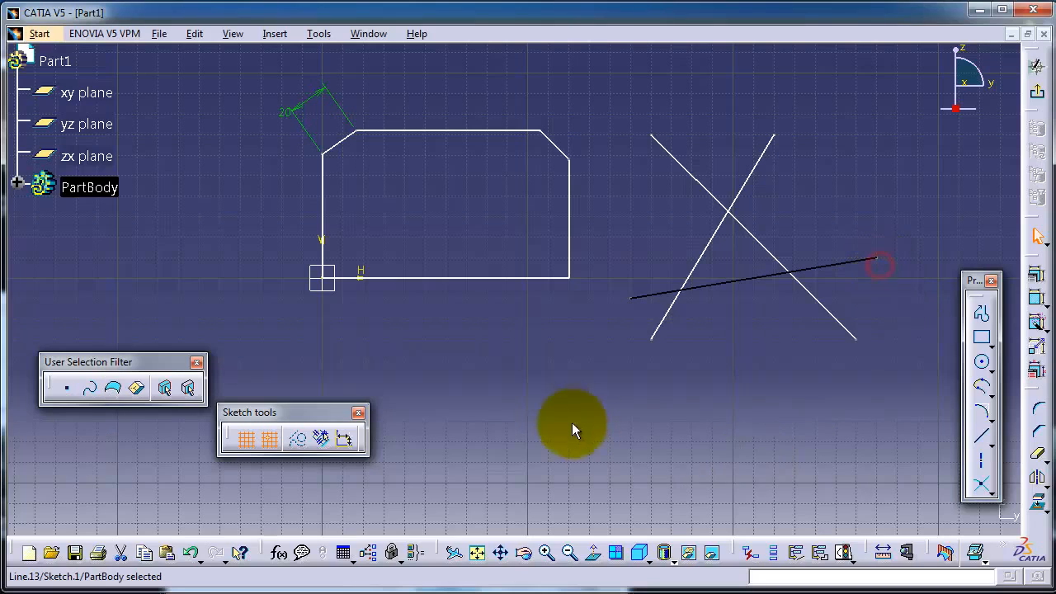
Step: Quick-trim the lower-right end of the descending diagonal where it extends past the shallow line
click(1037, 451)
click(982, 485)
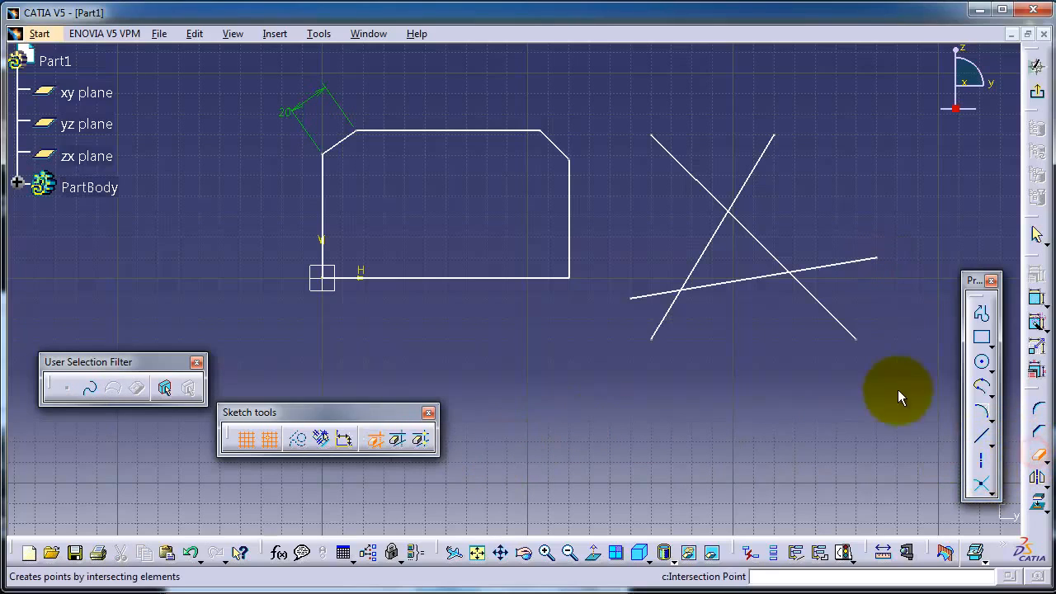
click(833, 318)
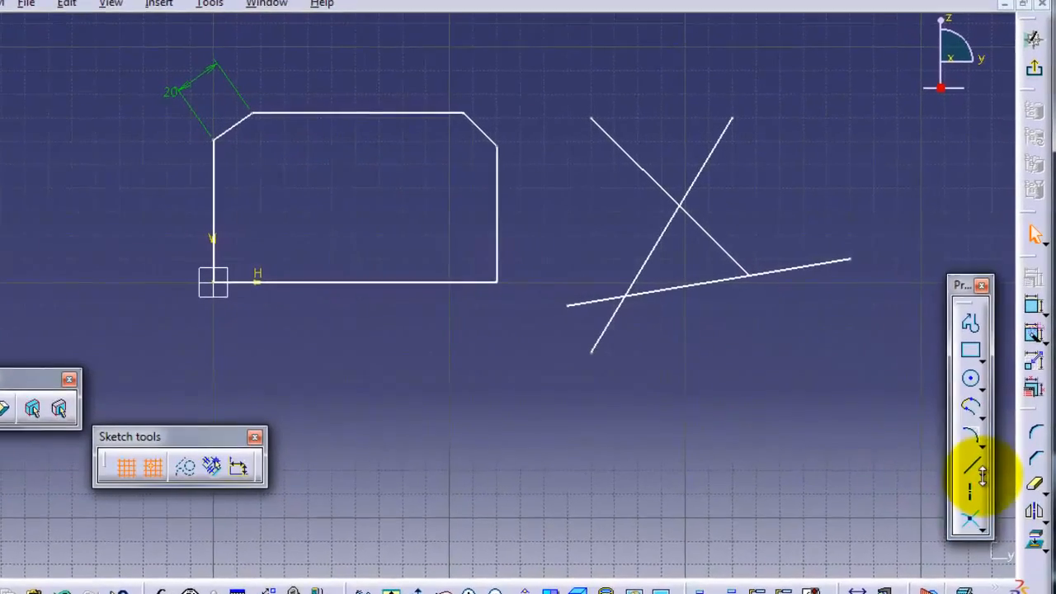
Step: Trim the two diagonals to each other at their crossing, keeping the portions below it so they form an apex
click(1037, 509)
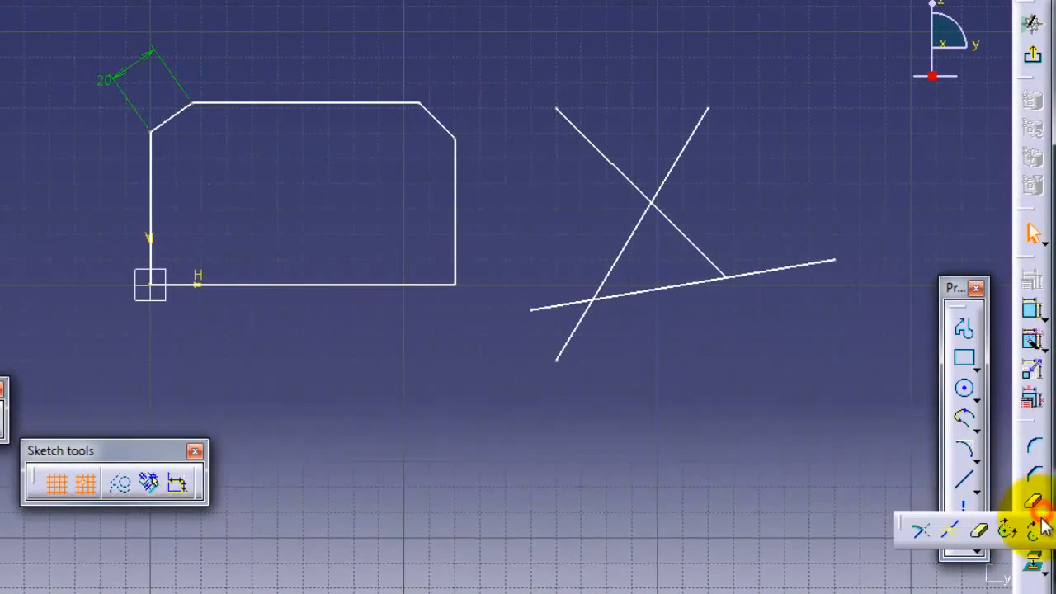
click(919, 529)
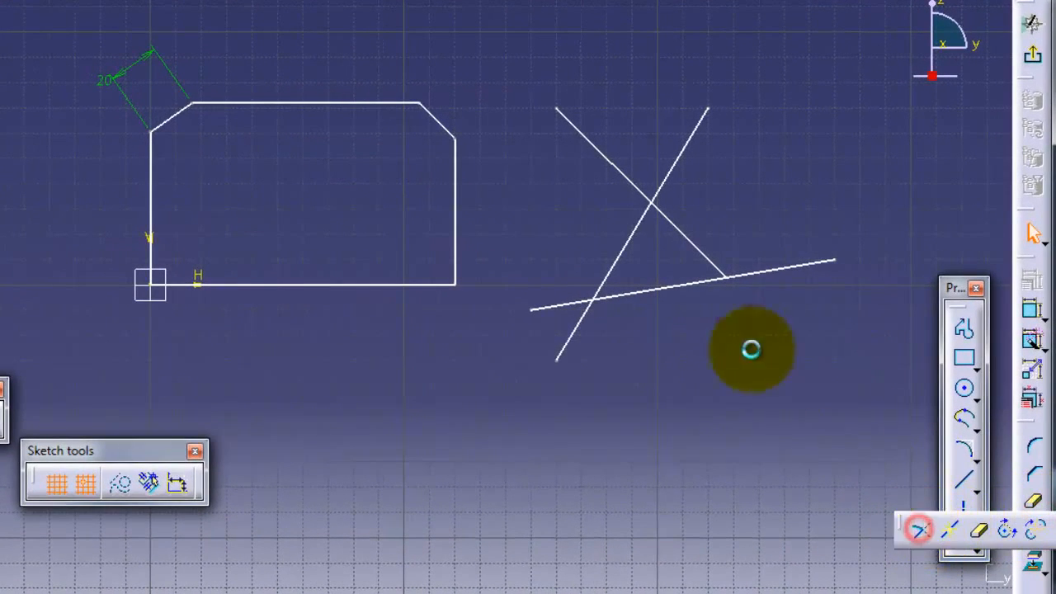
click(639, 224)
click(675, 223)
click(687, 231)
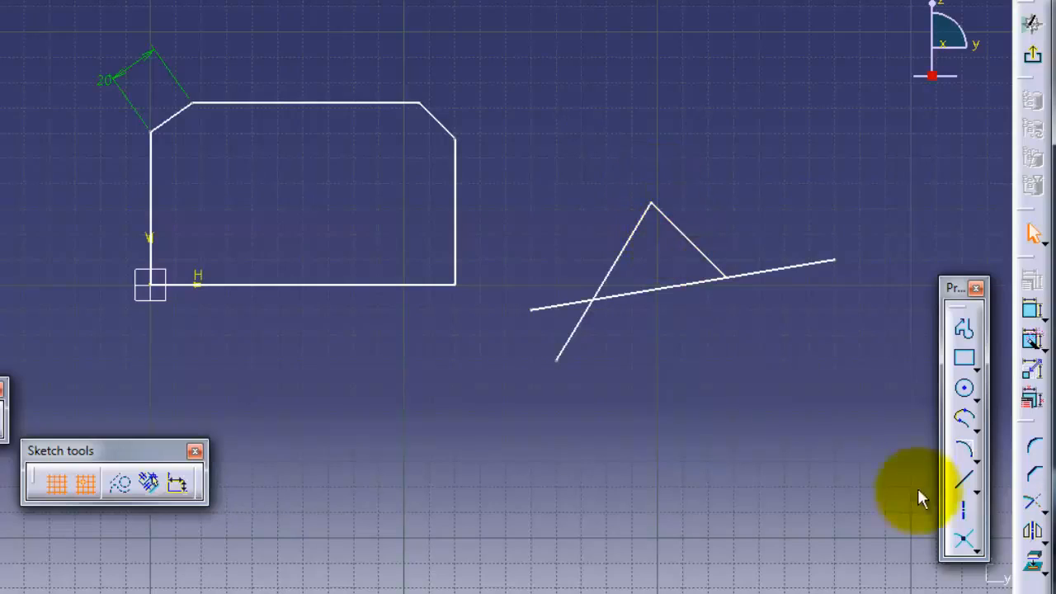
Step: Try trimming the shallow line and the steep diagonal to keep only their lower-left ends, and undo it
click(1032, 502)
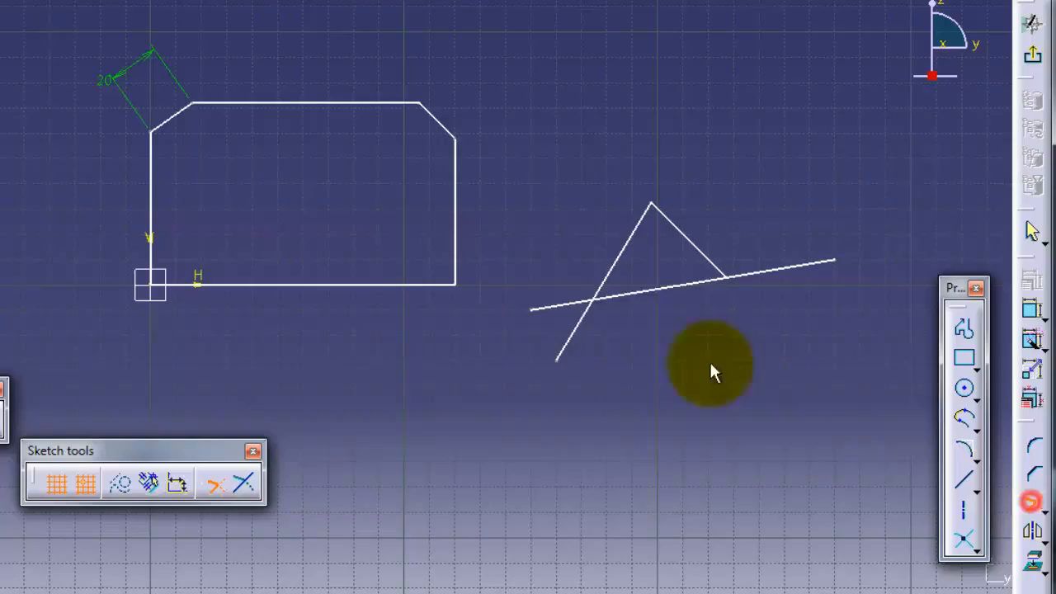
click(567, 308)
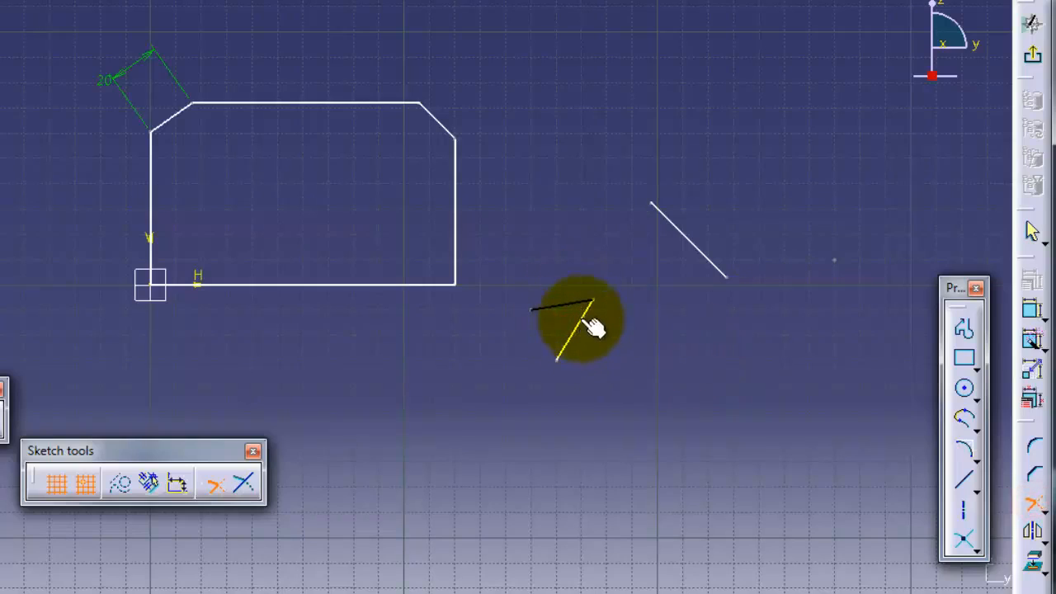
click(581, 319)
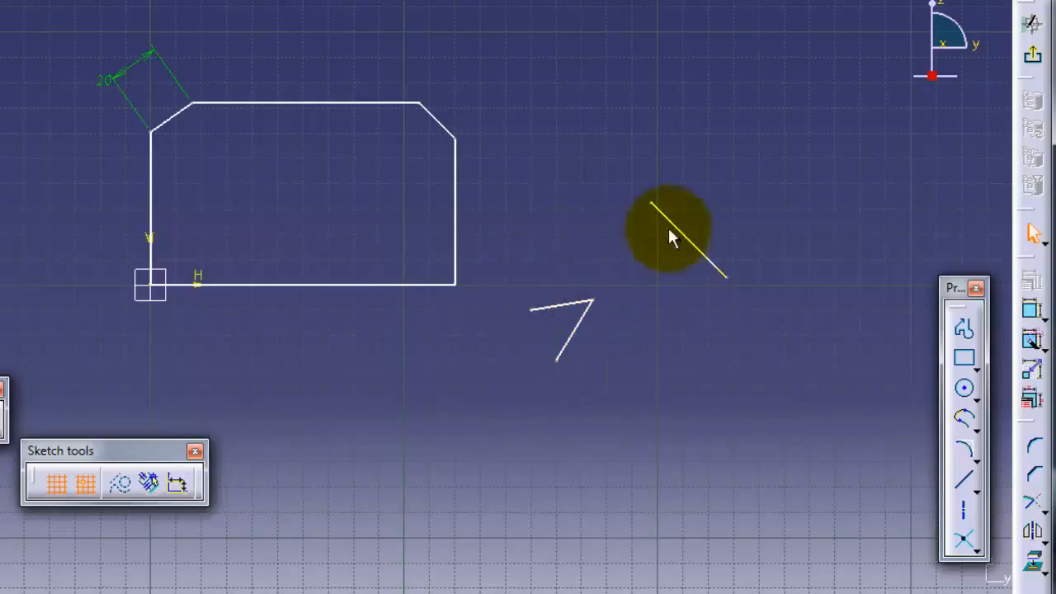
key(ctrl+z)
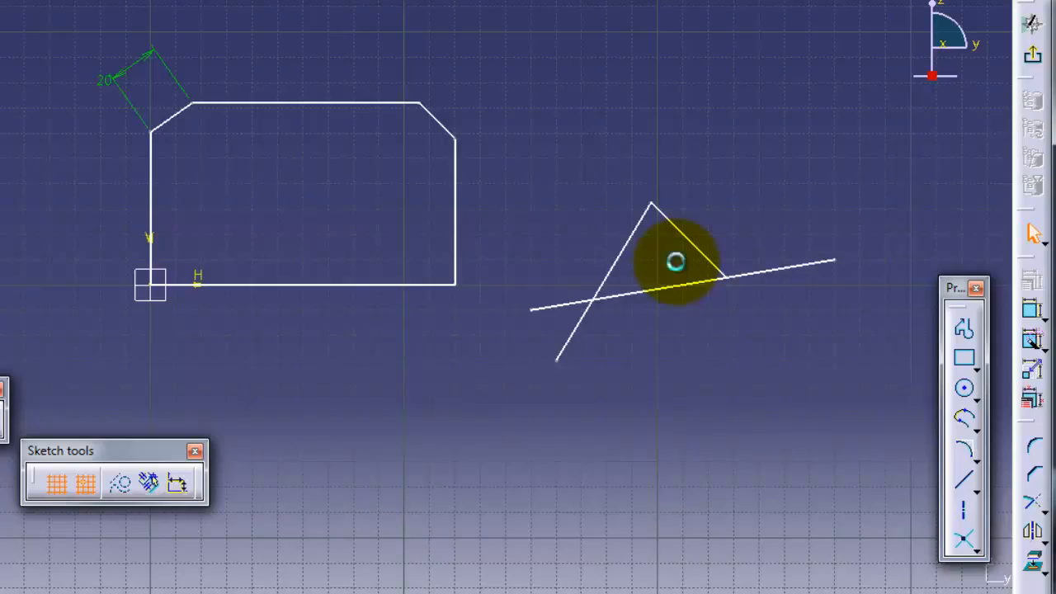
Step: Try trimming the shallow line and the steep diagonal to keep the sides that enclose the triangle, and undo it
click(1029, 502)
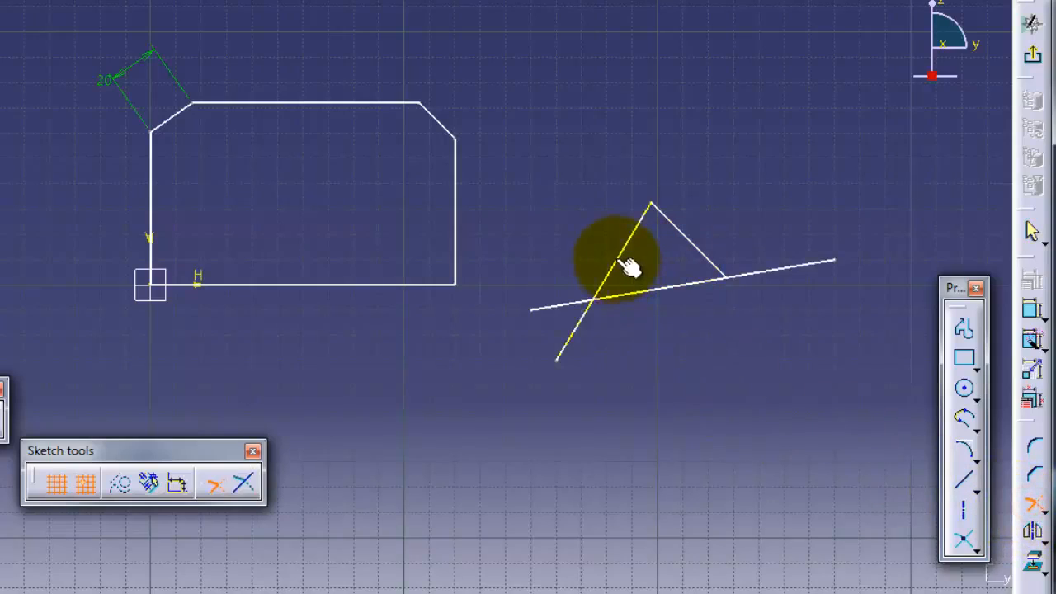
click(628, 297)
click(619, 296)
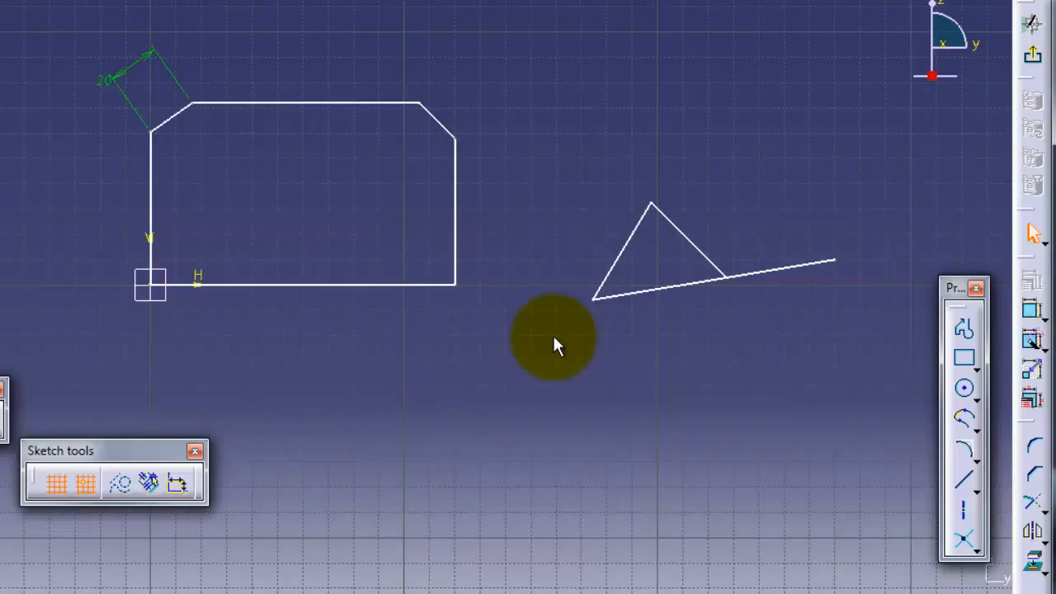
key(ctrl+z)
key(ctrl+z)
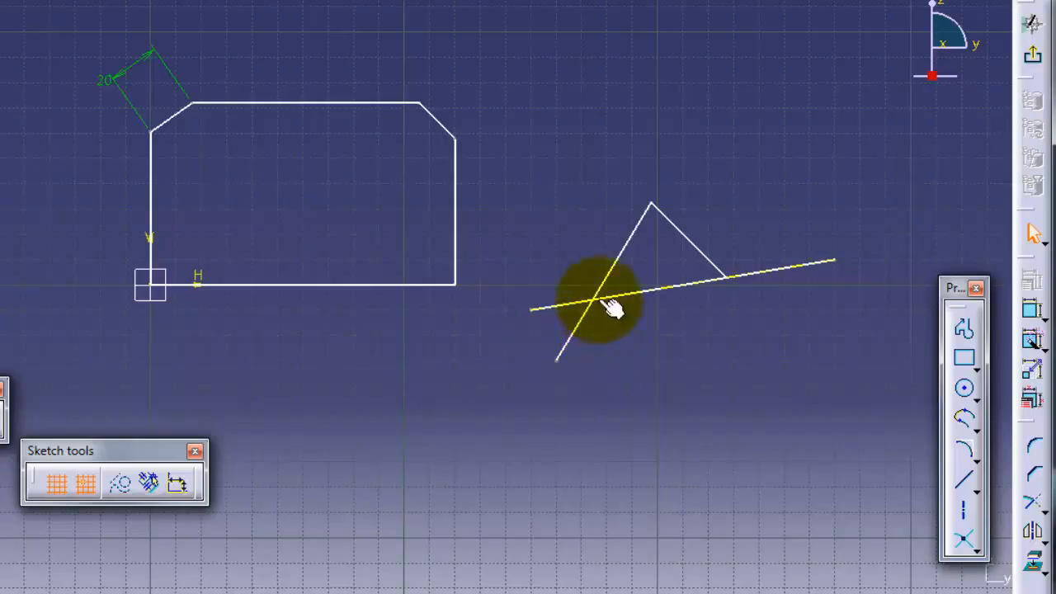
Step: Try trimming to keep the steep diagonal's upper part and the shallow line's left end, and undo it
click(1036, 506)
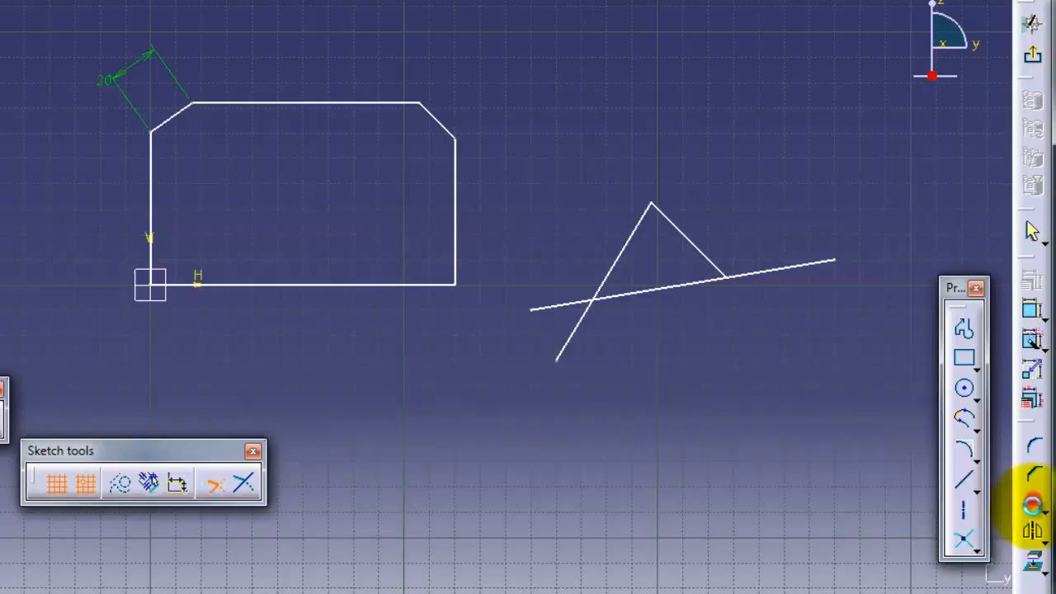
click(617, 271)
click(583, 306)
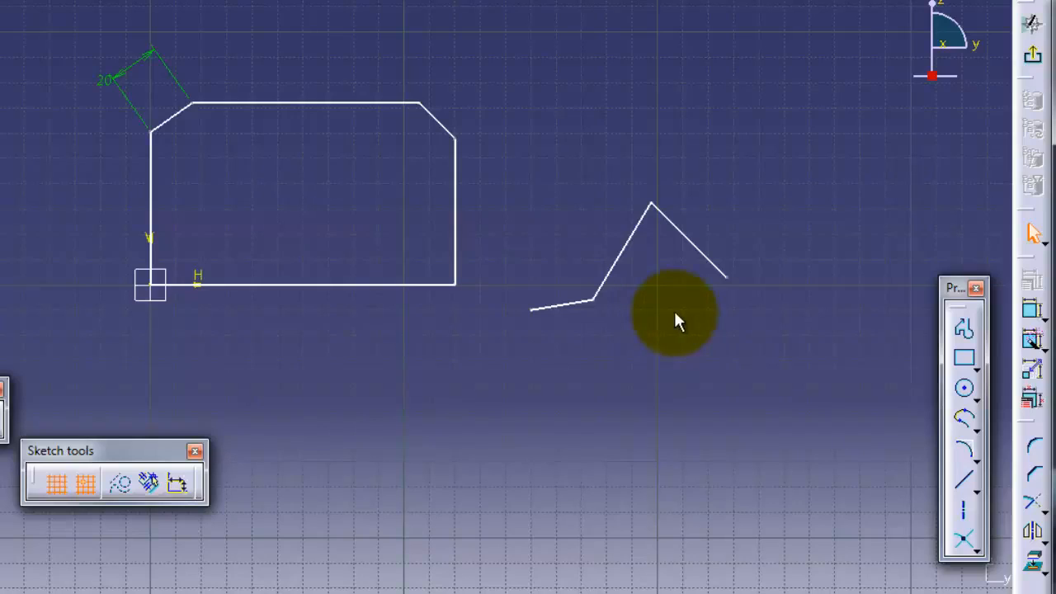
key(ctrl+z)
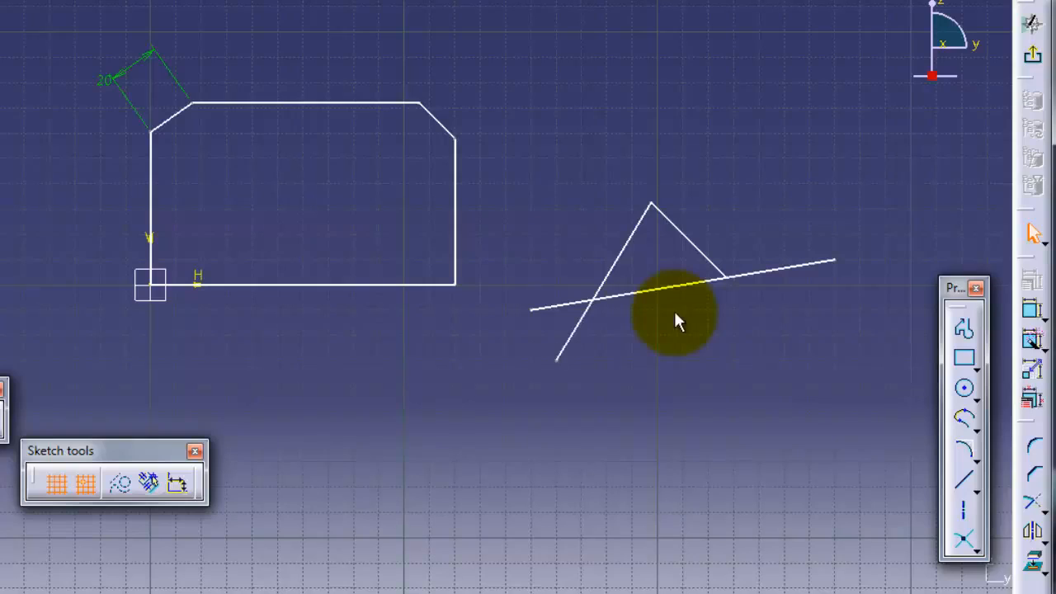
Step: Quick-trim the shallow line's left end where it extends past the steep diagonal
click(1044, 516)
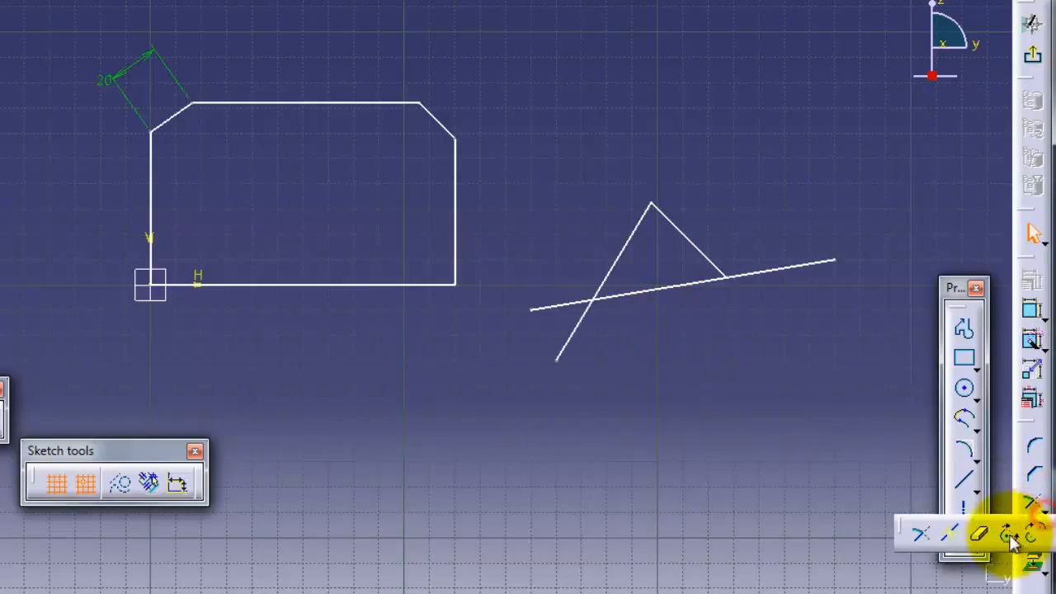
click(979, 533)
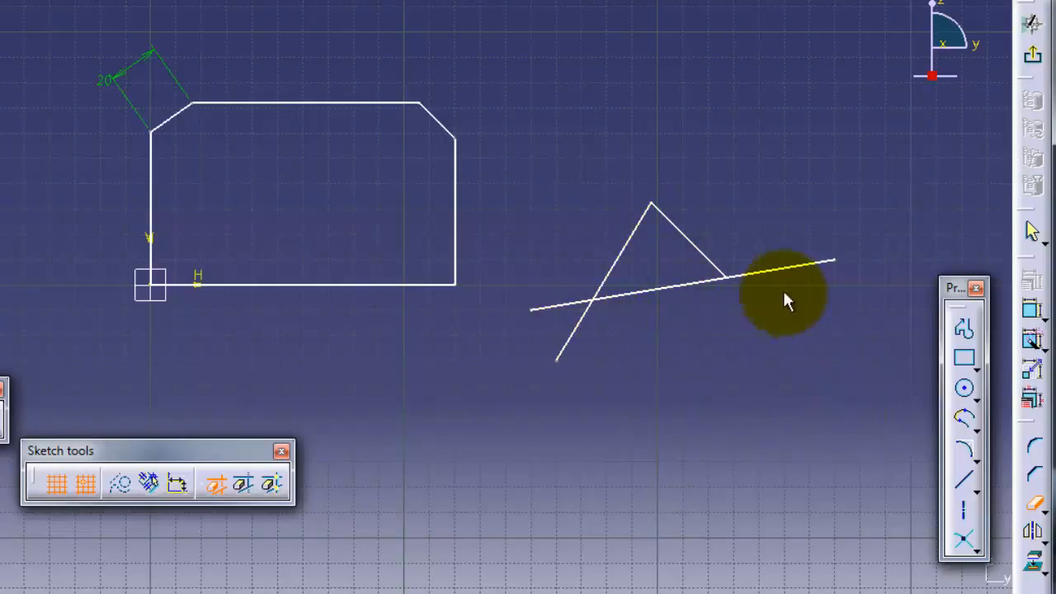
click(549, 306)
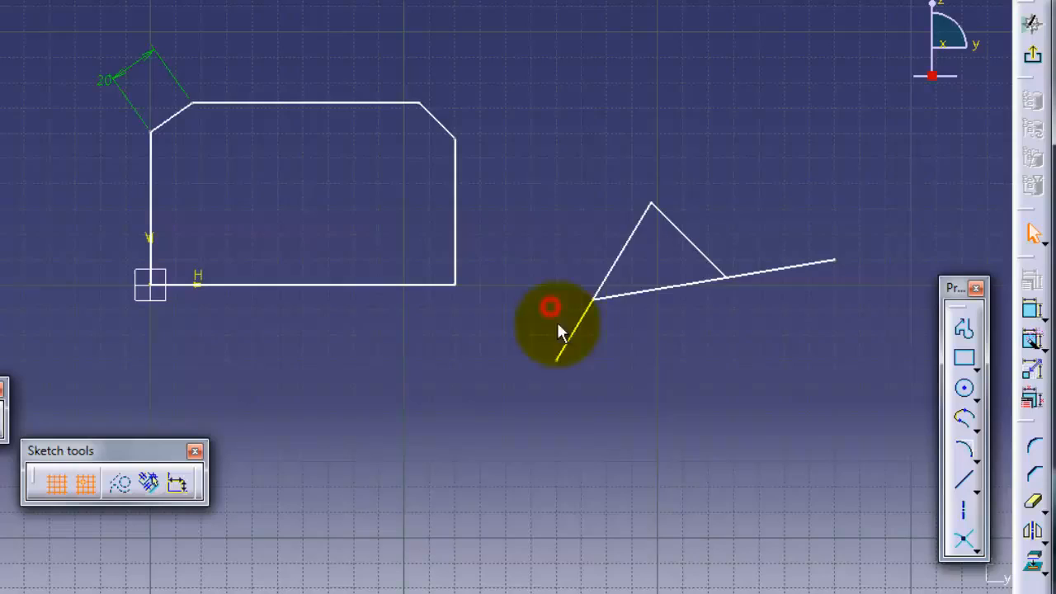
Step: Quick-trim the steep diagonal's lower end and the shallow line's right end where they extend past the triangle
click(792, 268)
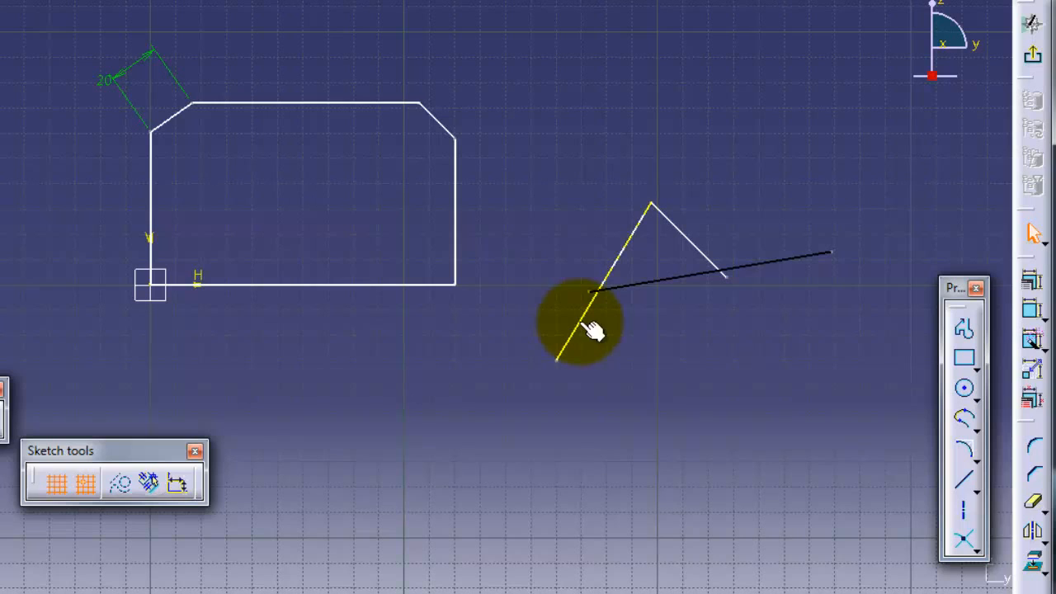
click(1033, 501)
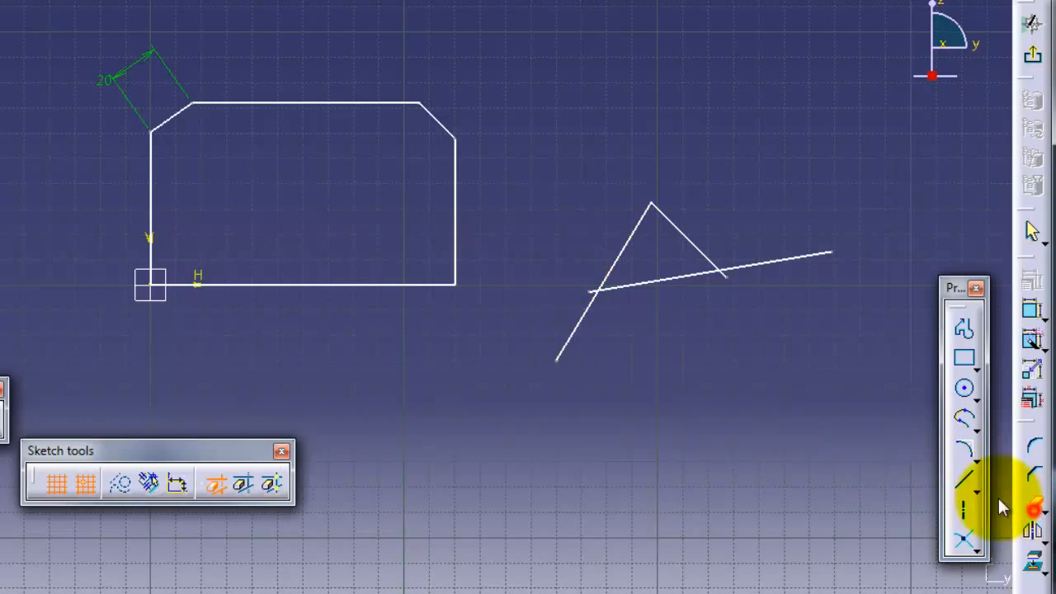
click(578, 330)
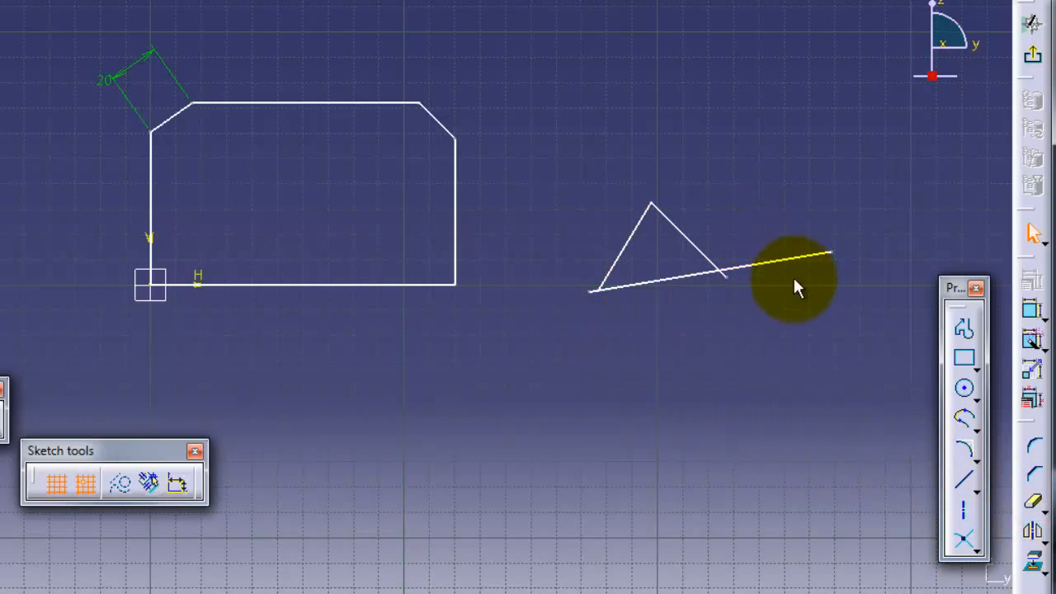
mouse_move(793, 283)
middle_down()
mouse_move(783, 310)
mouse_move(780, 242)
mouse_move(503, 217)
middle_up()
click(1033, 501)
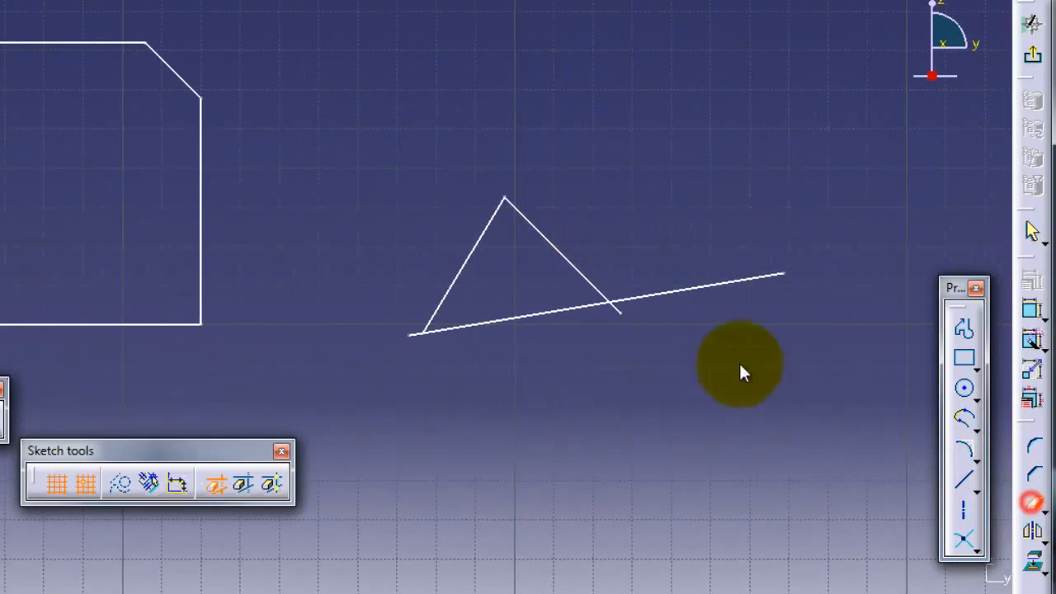
click(672, 292)
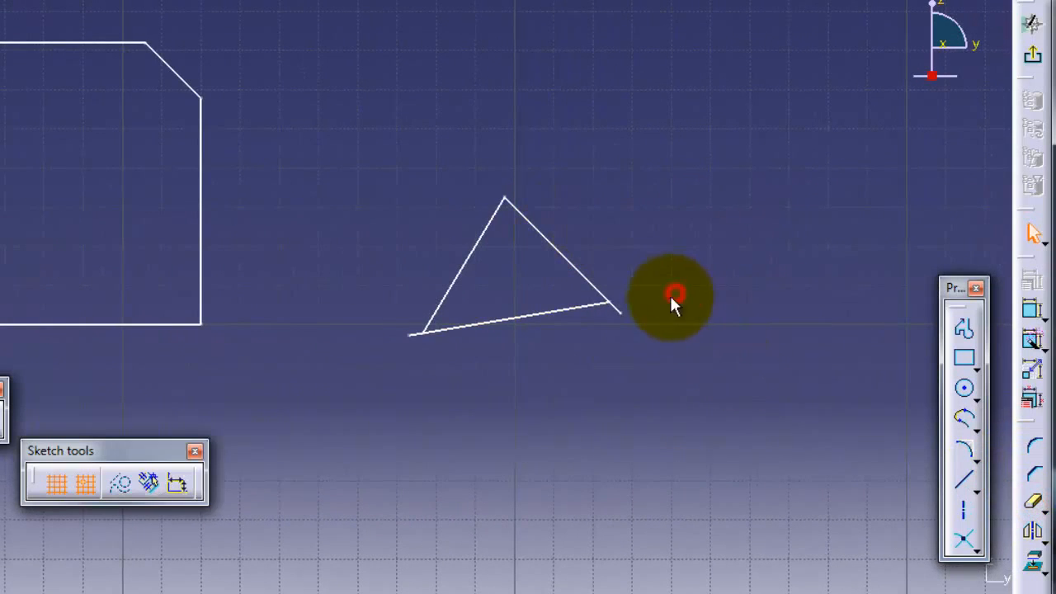
Step: Quick-trim the descending line's lower stub and the shallow line's remaining left stub to close the triangle
click(1033, 501)
click(617, 309)
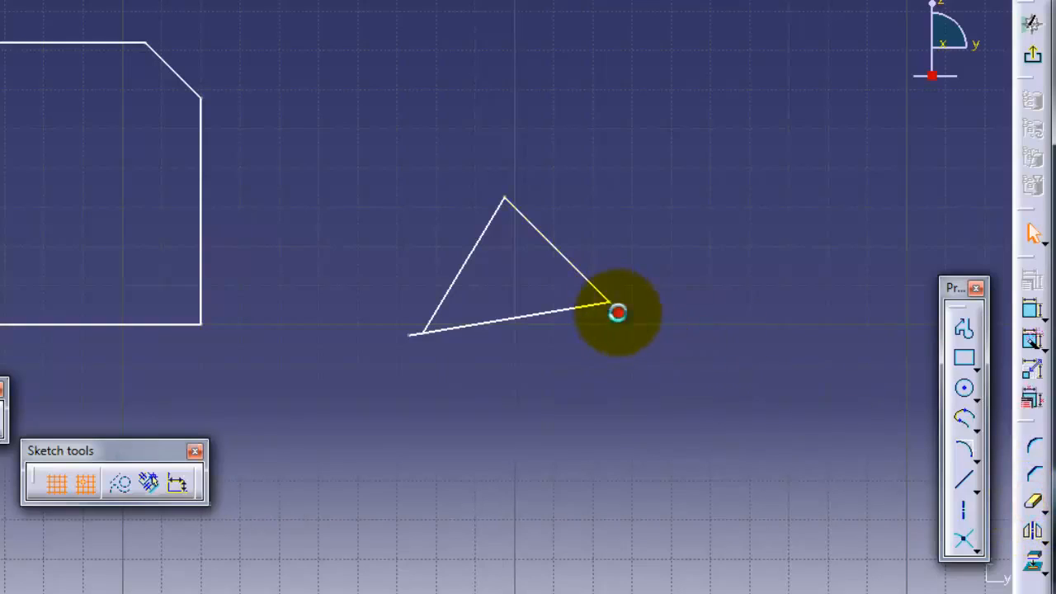
click(1033, 505)
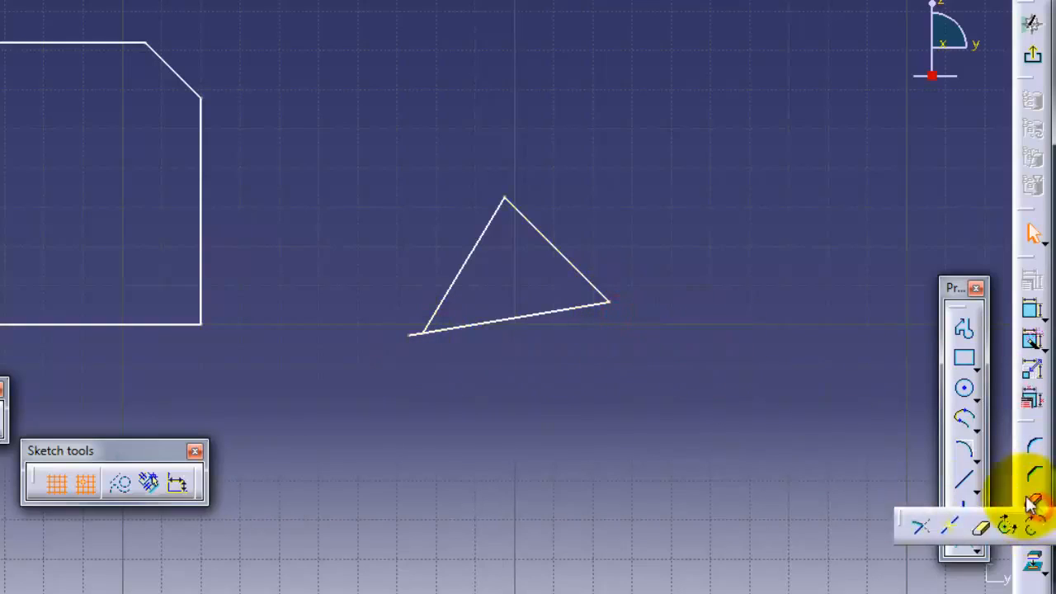
click(980, 526)
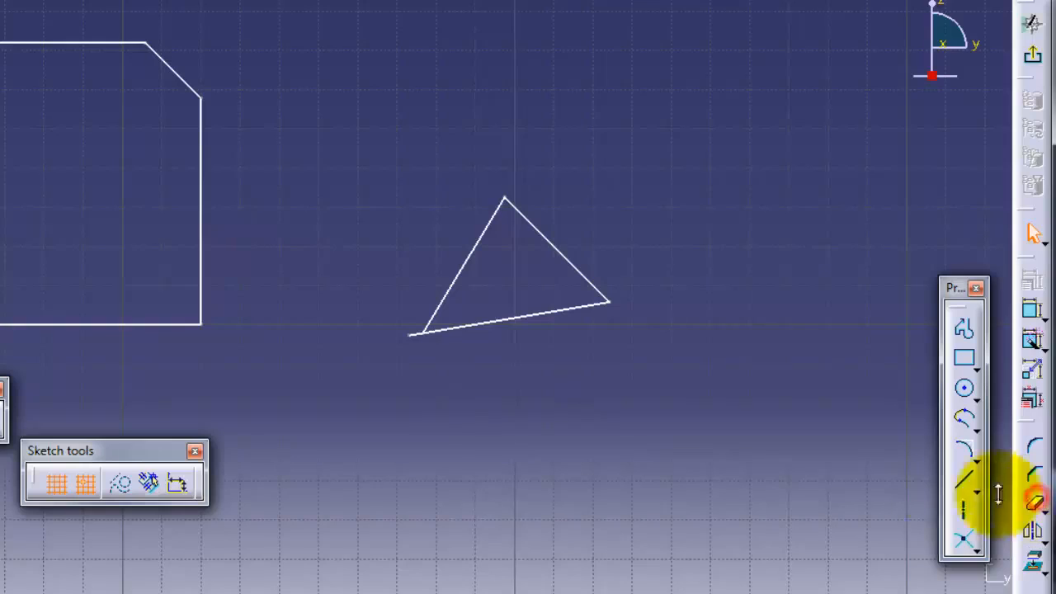
click(421, 337)
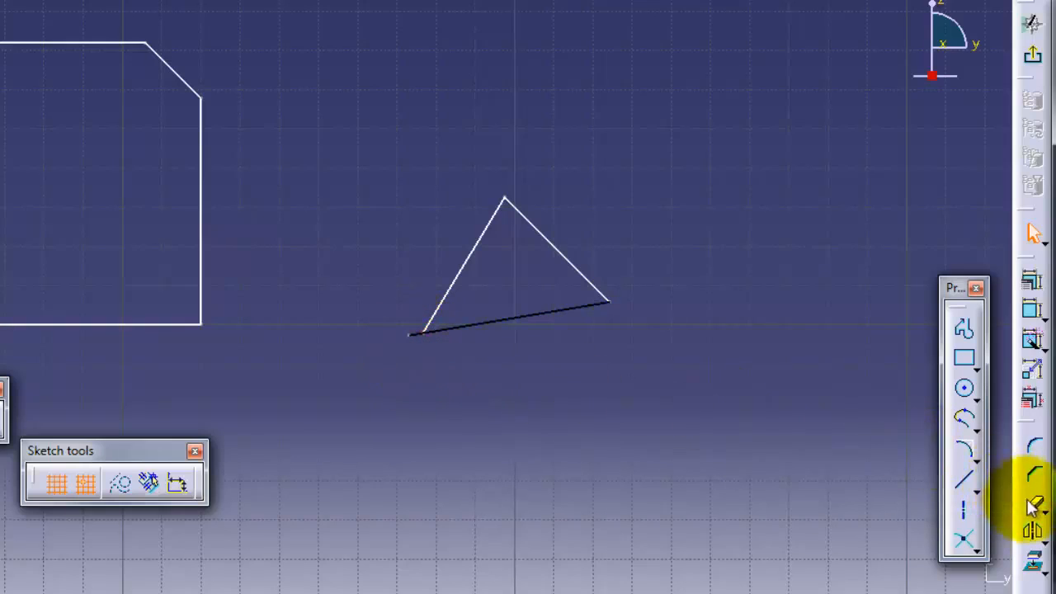
click(1033, 502)
click(414, 334)
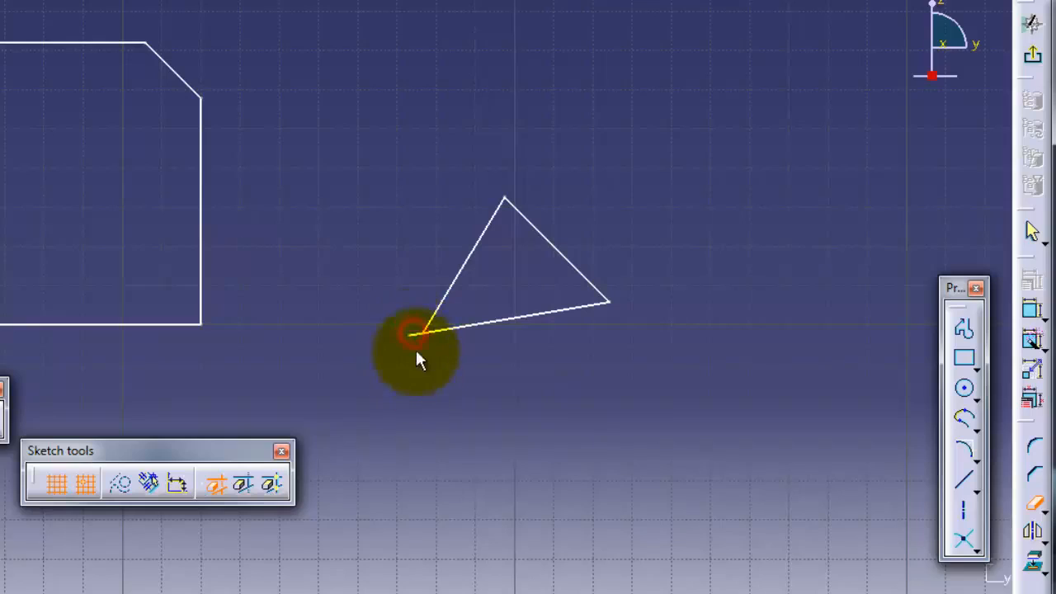
click(421, 333)
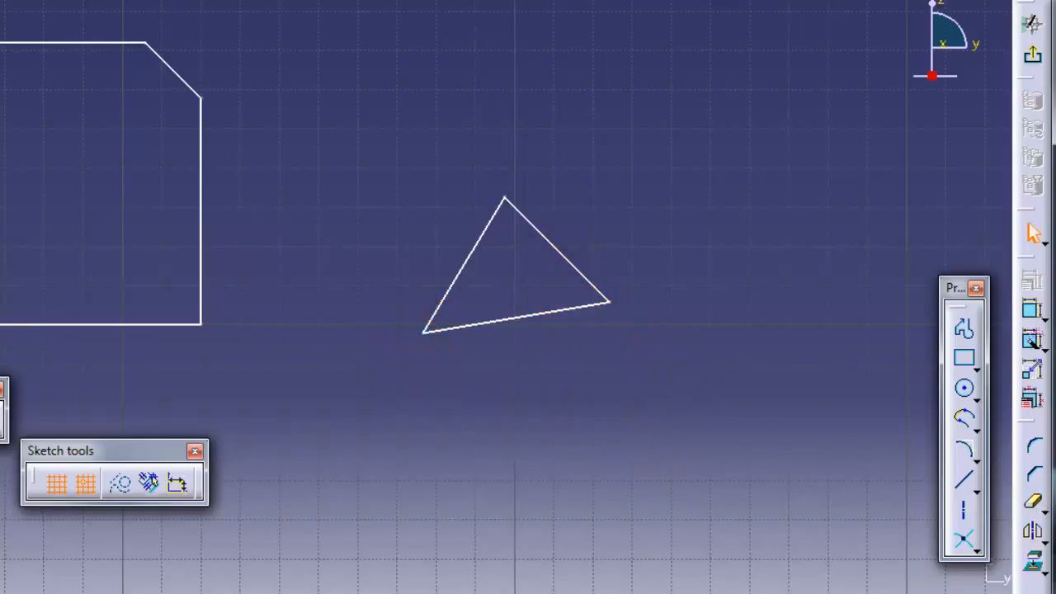
Step: Sketch a vertical line to the right of the triangle, running from above its apex to below its base
click(1033, 502)
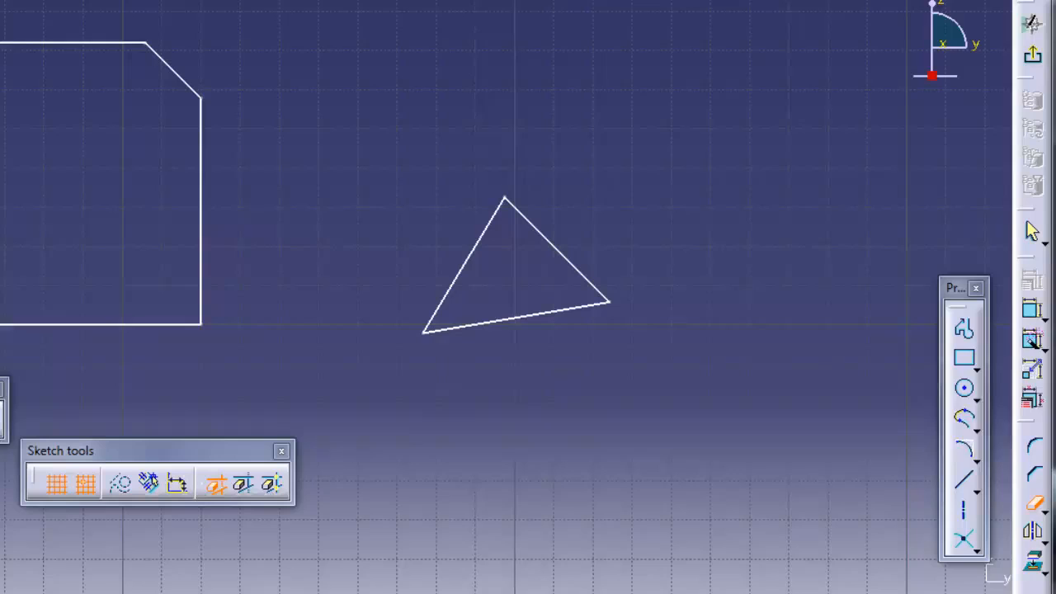
click(975, 493)
click(924, 501)
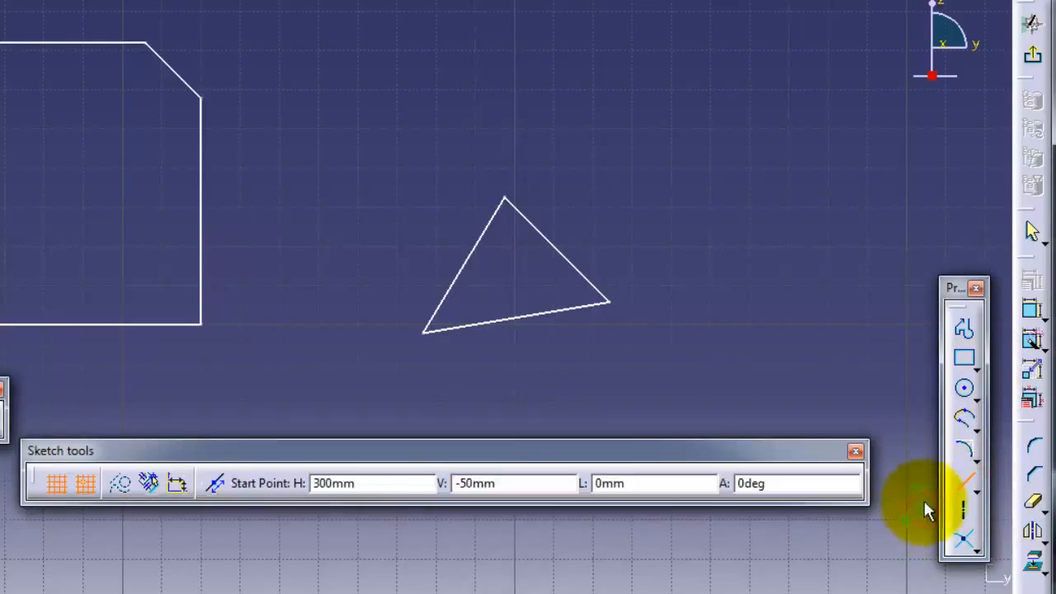
click(789, 87)
click(789, 364)
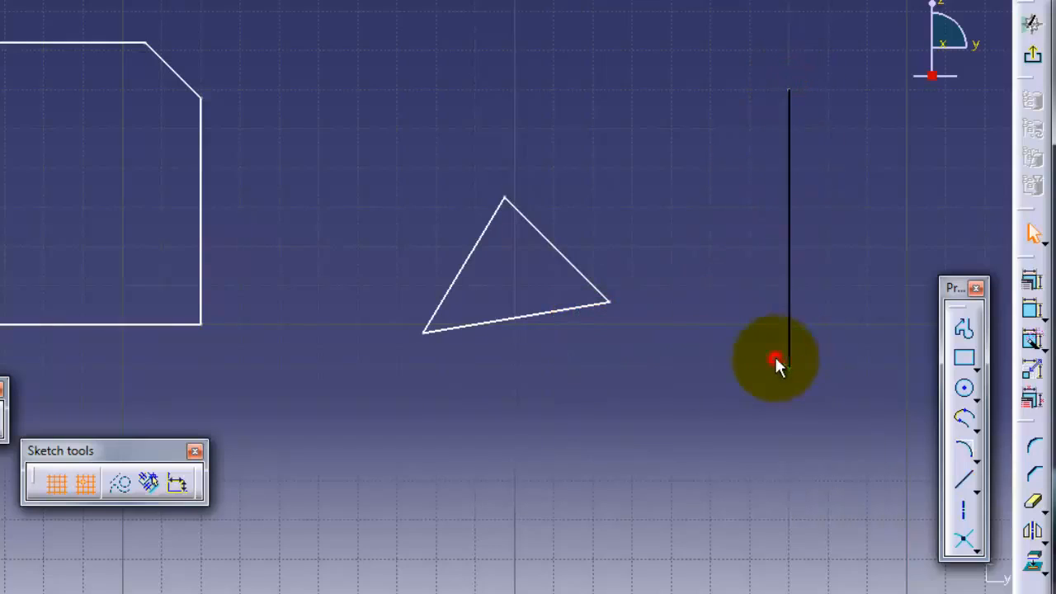
Step: Sketch one descending and one rising diagonal that cross each other and the vertical line
click(962, 480)
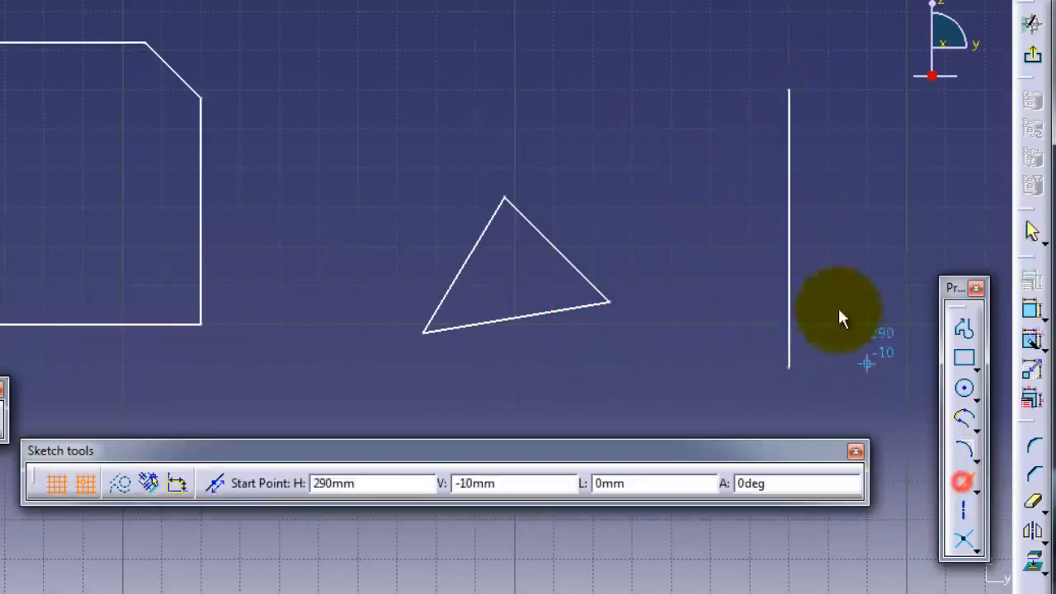
click(609, 169)
click(860, 357)
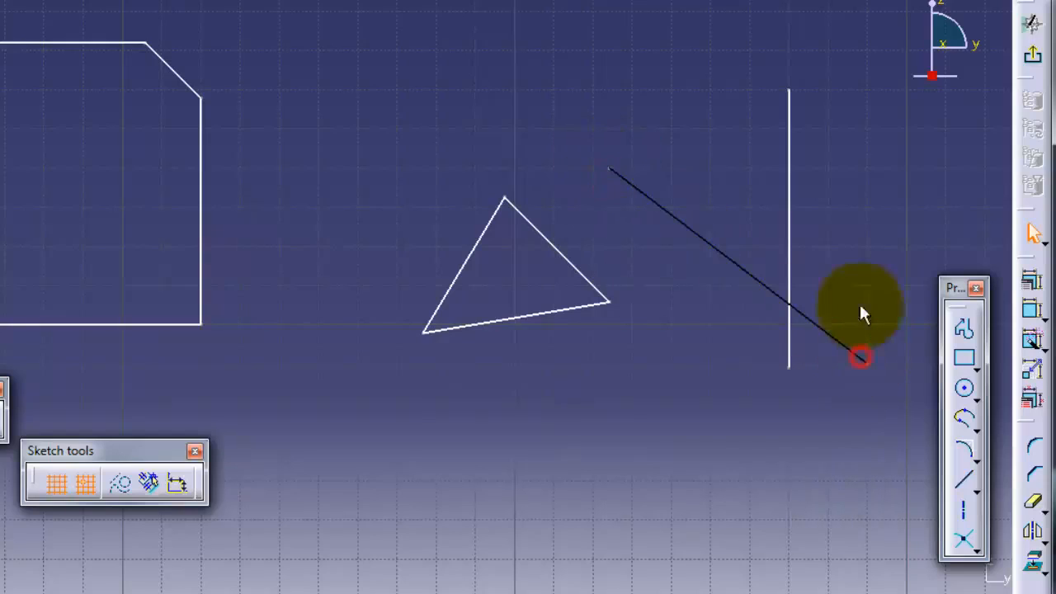
click(962, 480)
click(870, 112)
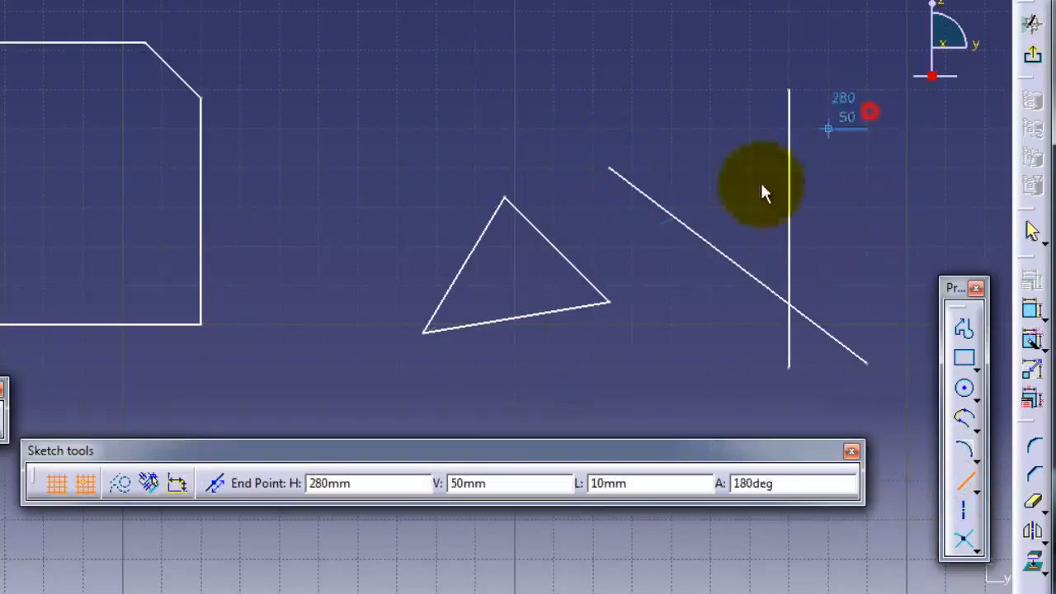
click(670, 244)
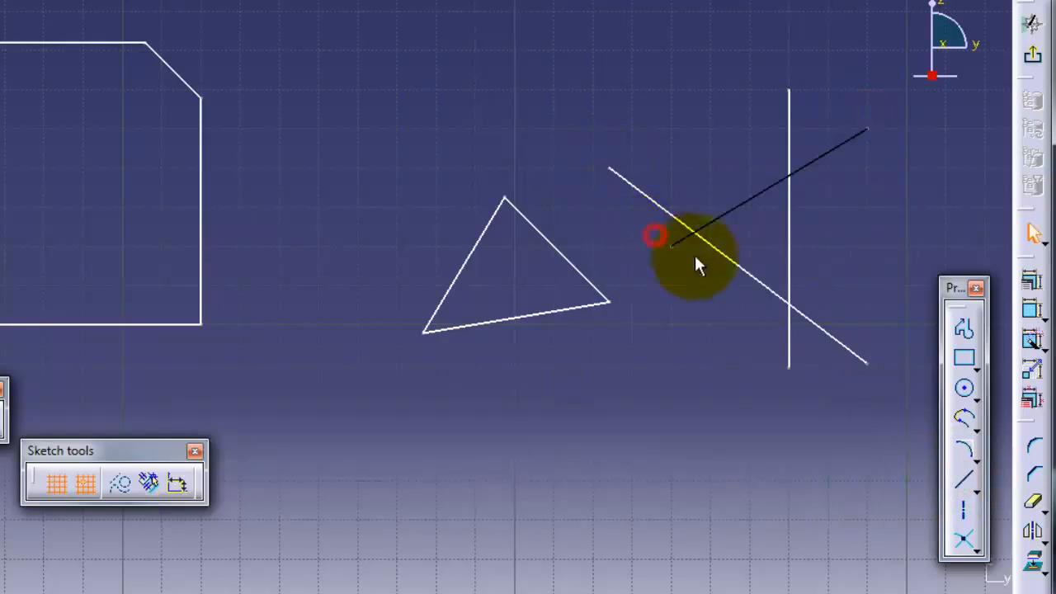
Step: Try quick-trimming away the rising diagonal's middle segment between the other two lines, and undo it
click(1033, 507)
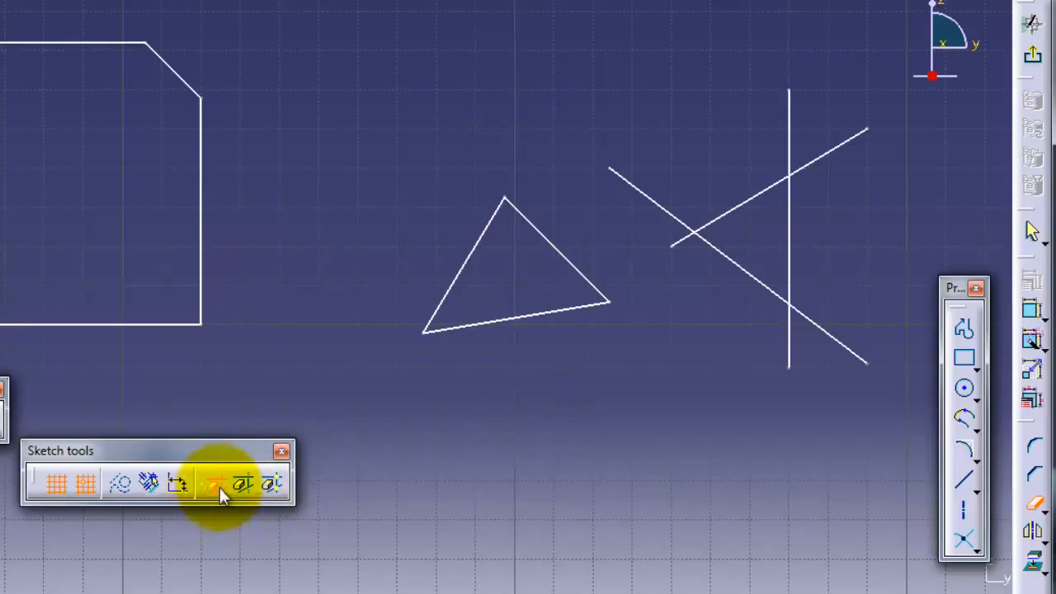
click(730, 215)
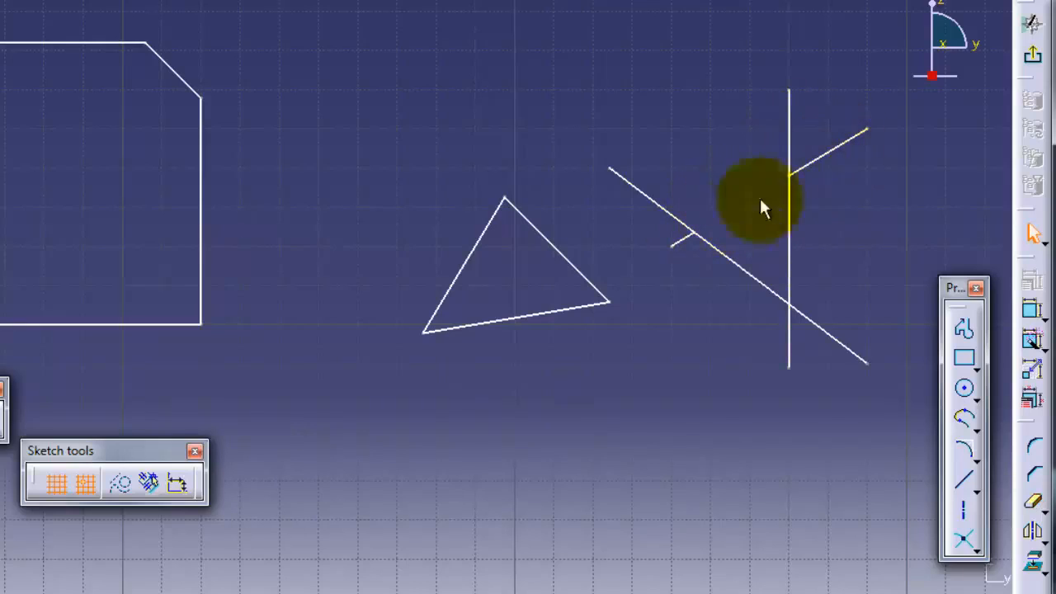
key(ctrl+z)
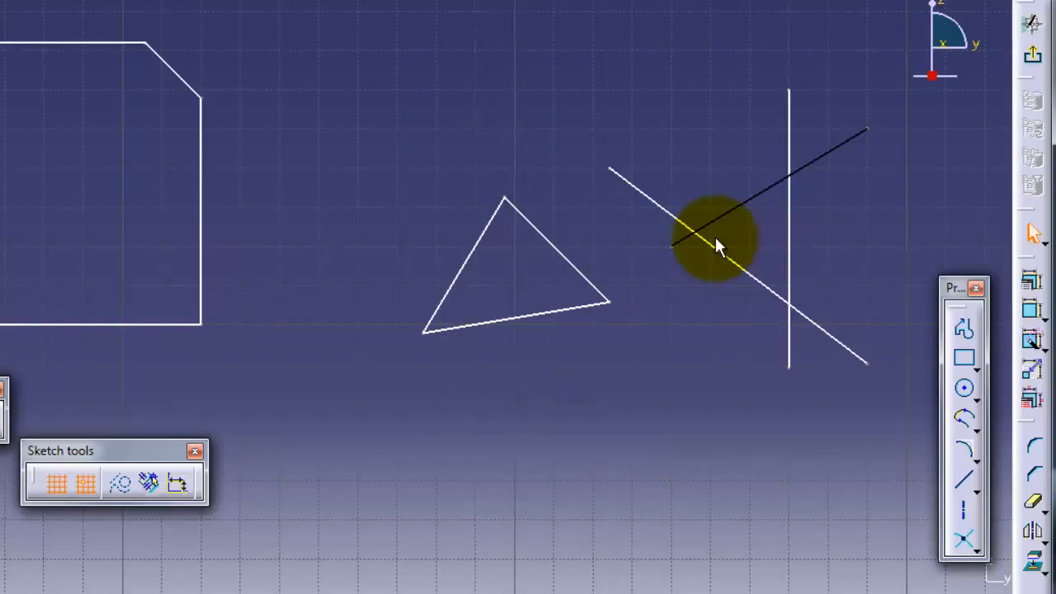
Step: Try Quick Trim's outside-removal mode on the rising diagonal, keeping only its middle segment, and undo it
click(1036, 506)
click(243, 488)
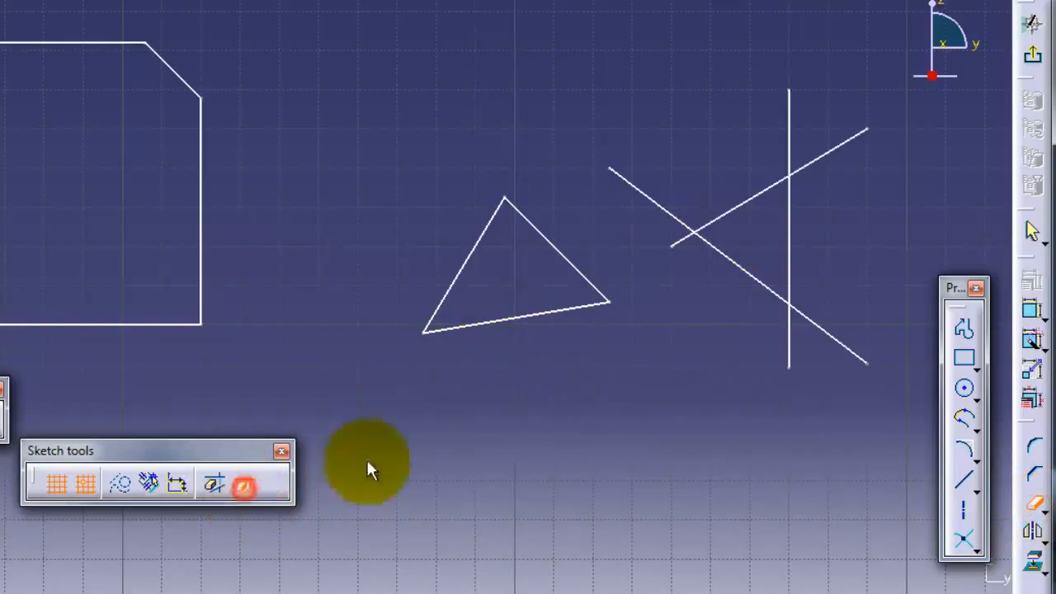
click(766, 206)
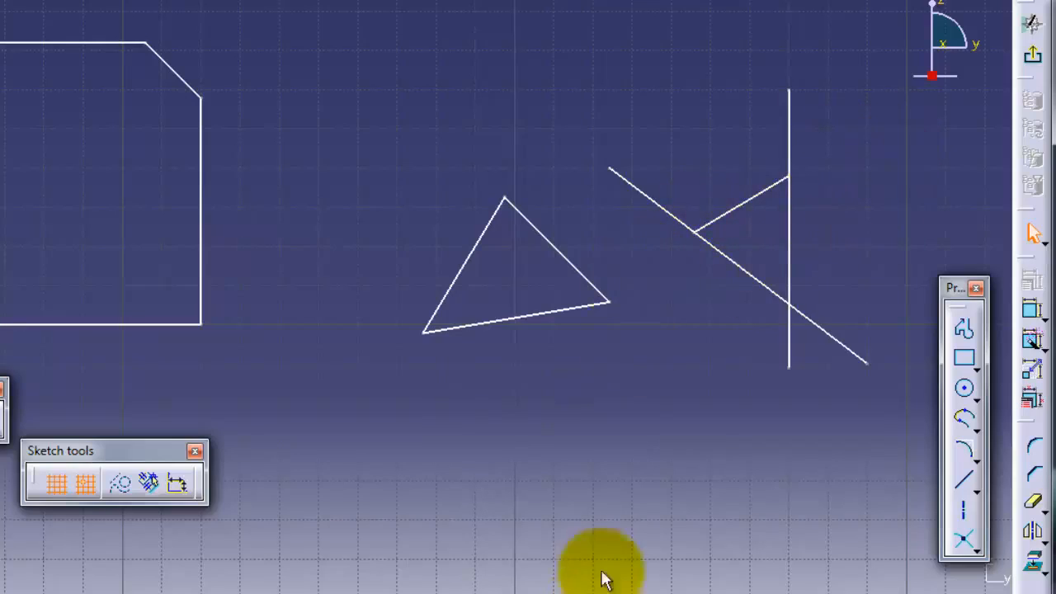
click(729, 410)
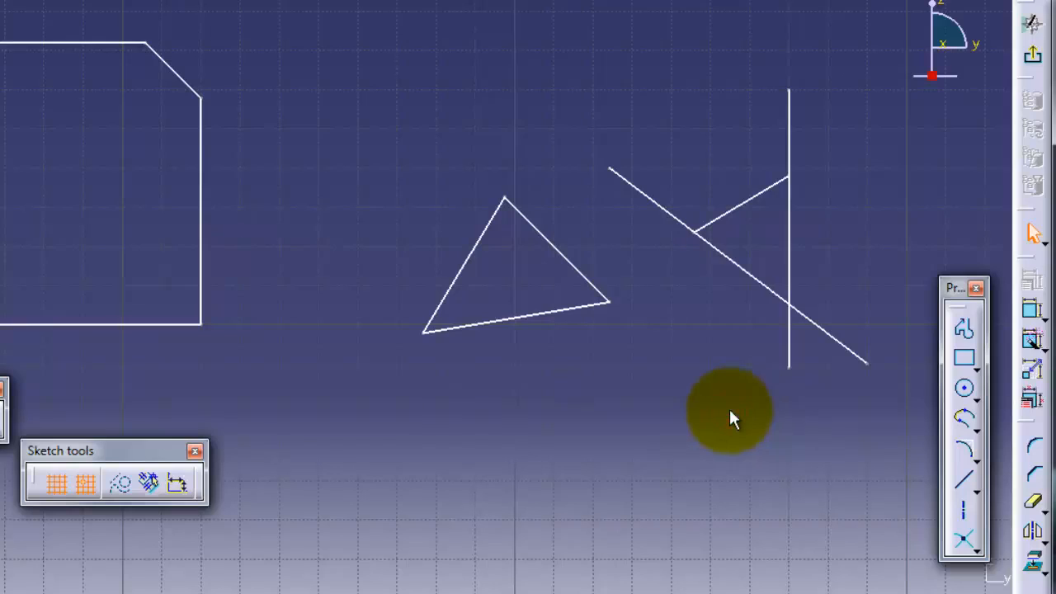
click(730, 411)
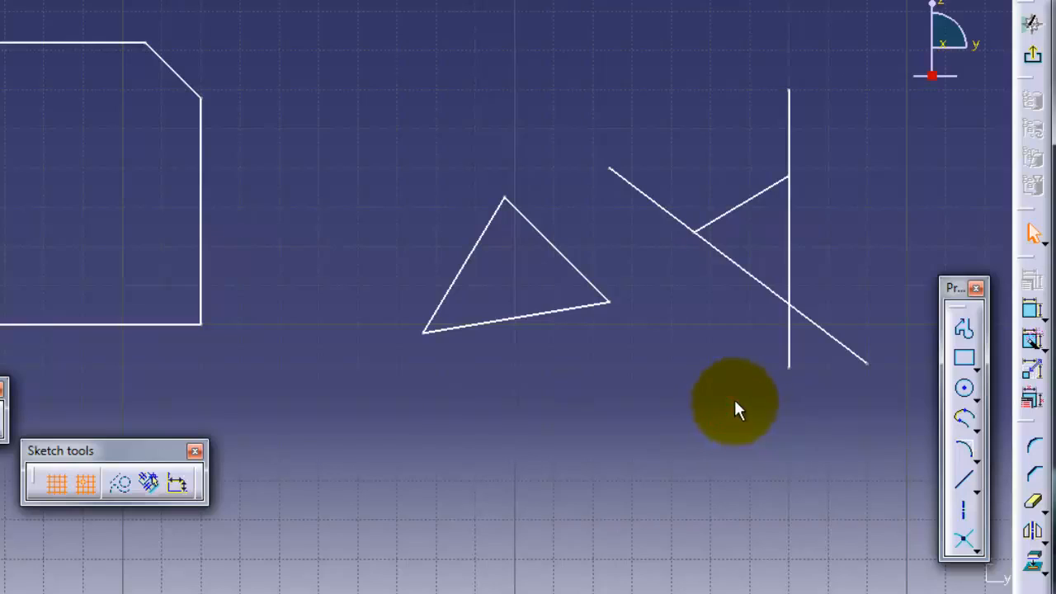
click(735, 399)
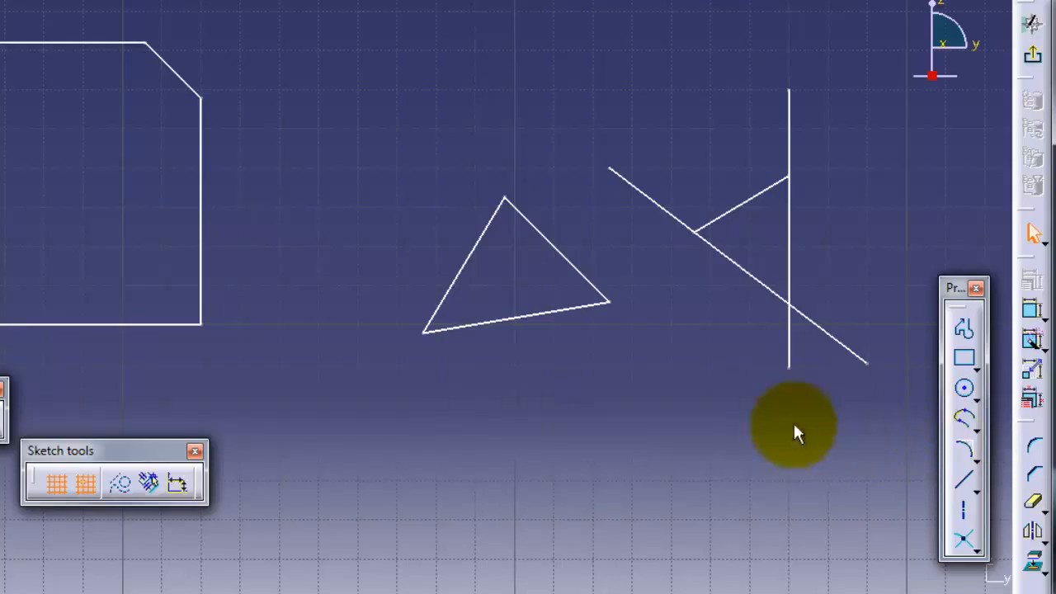
click(774, 268)
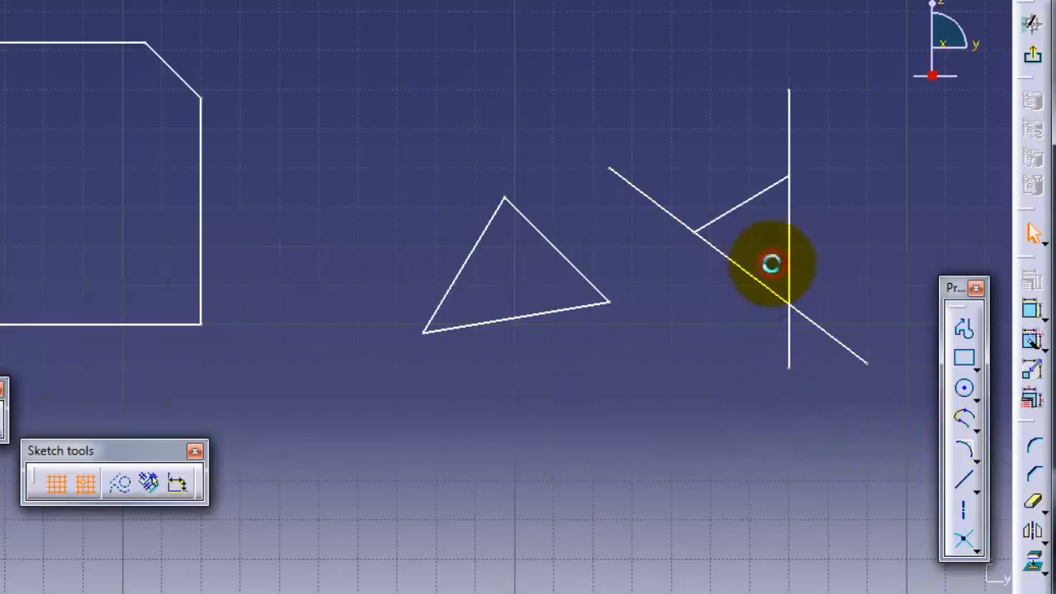
click(773, 265)
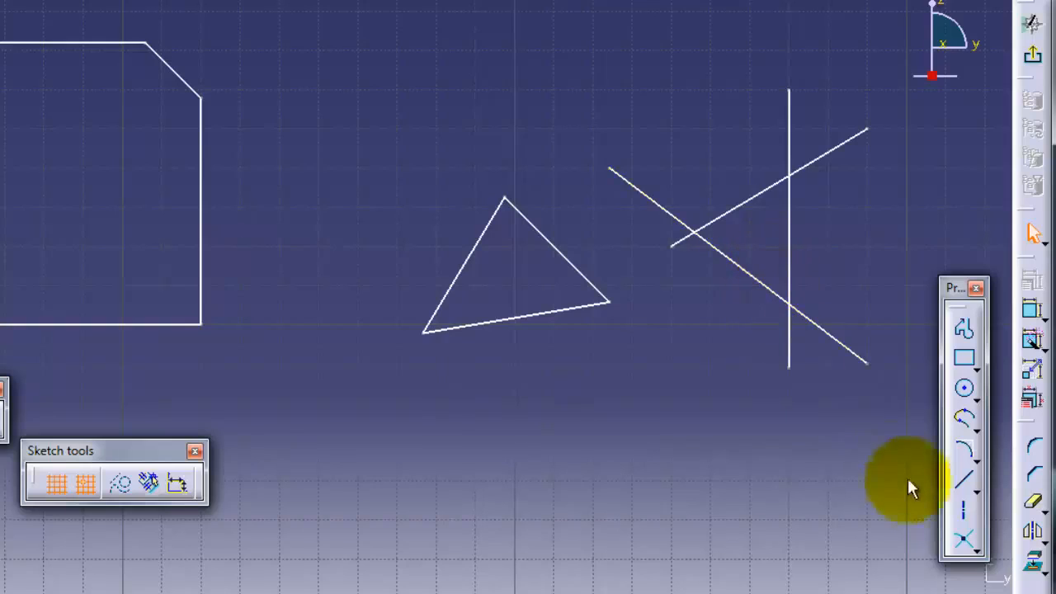
Step: Break the rising diagonal at its two crossings using Quick Trim's mode that keeps all the pieces
click(1032, 501)
click(272, 485)
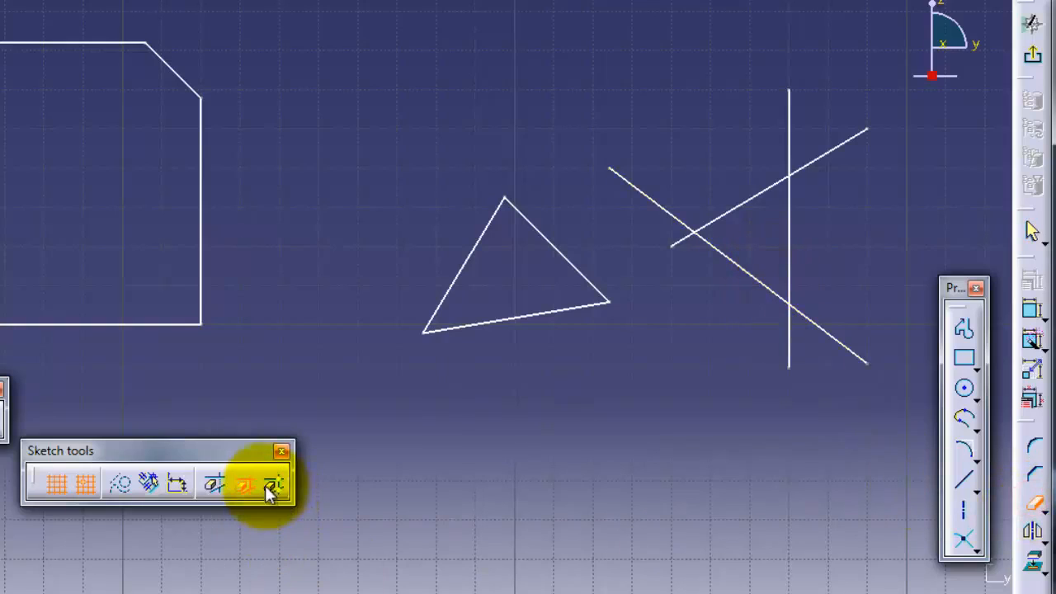
click(751, 196)
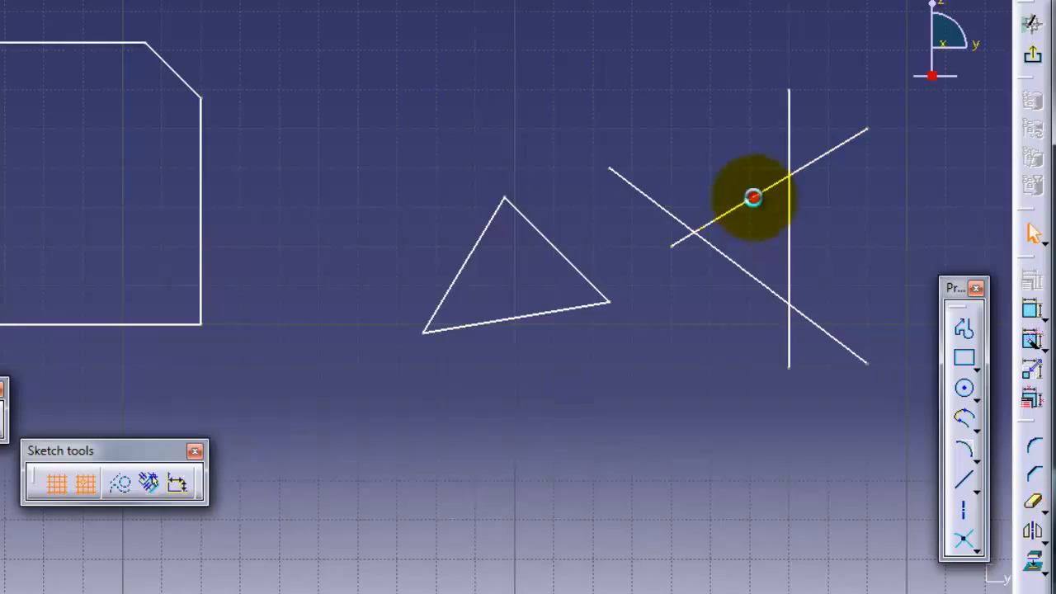
Step: Select the vertical line and the rising diagonal's individual pieces to examine where the diagonal is split
click(789, 221)
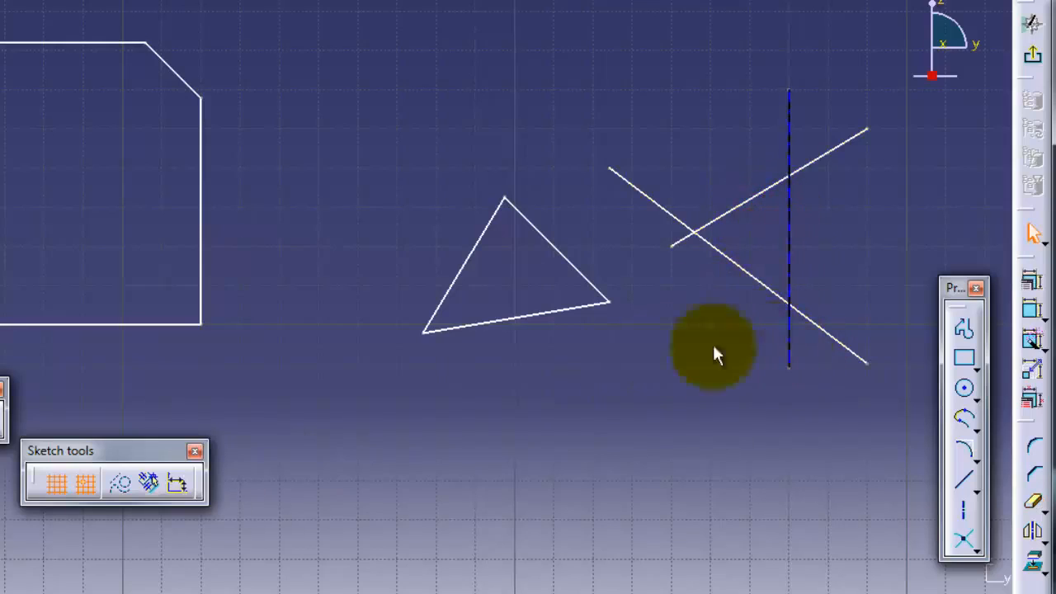
click(750, 180)
click(809, 164)
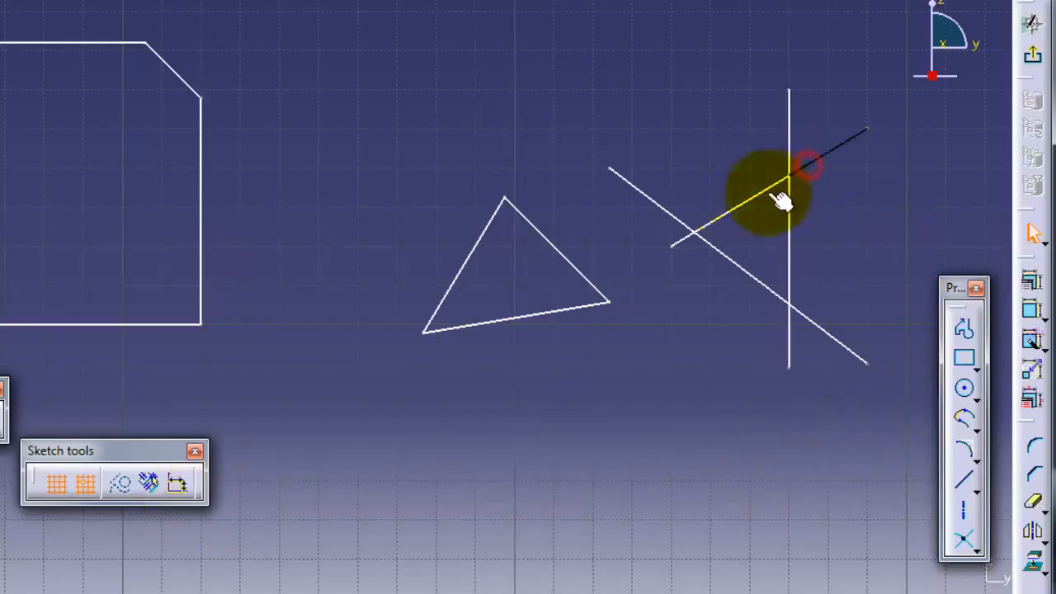
click(762, 194)
click(683, 247)
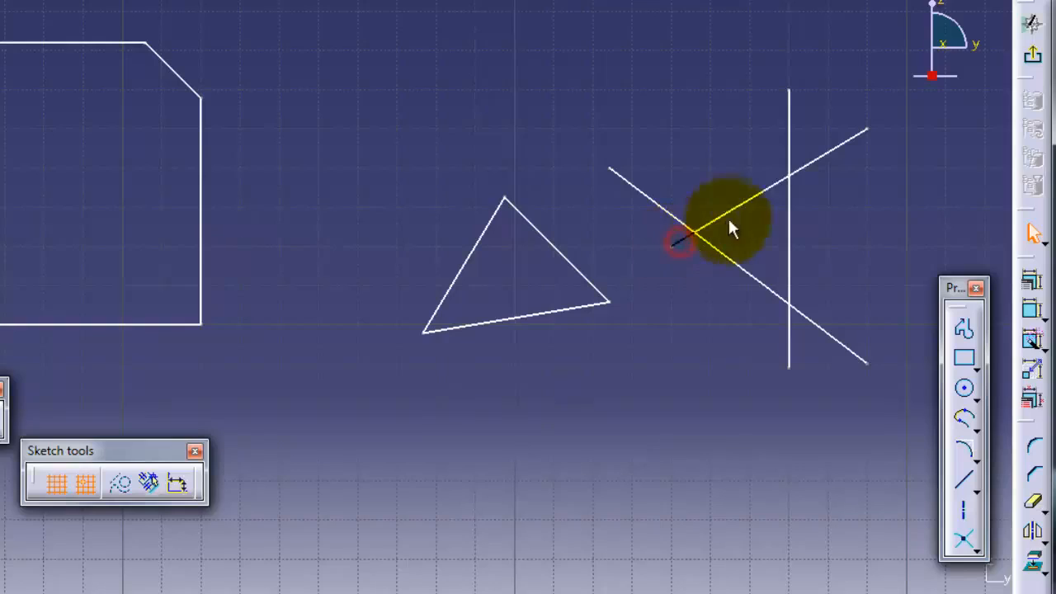
click(821, 157)
click(762, 191)
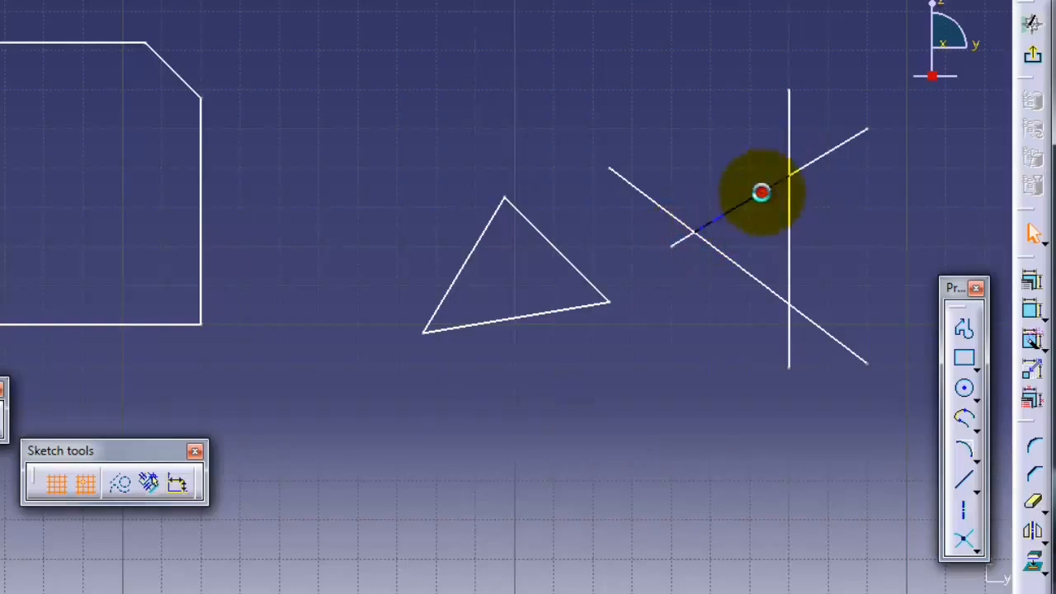
click(738, 206)
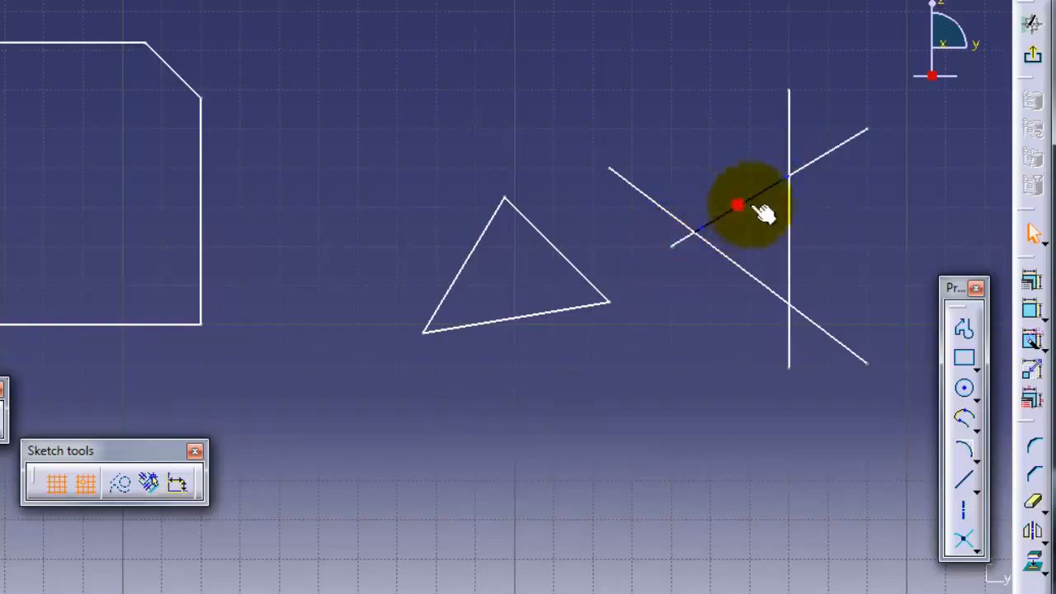
click(818, 153)
click(835, 164)
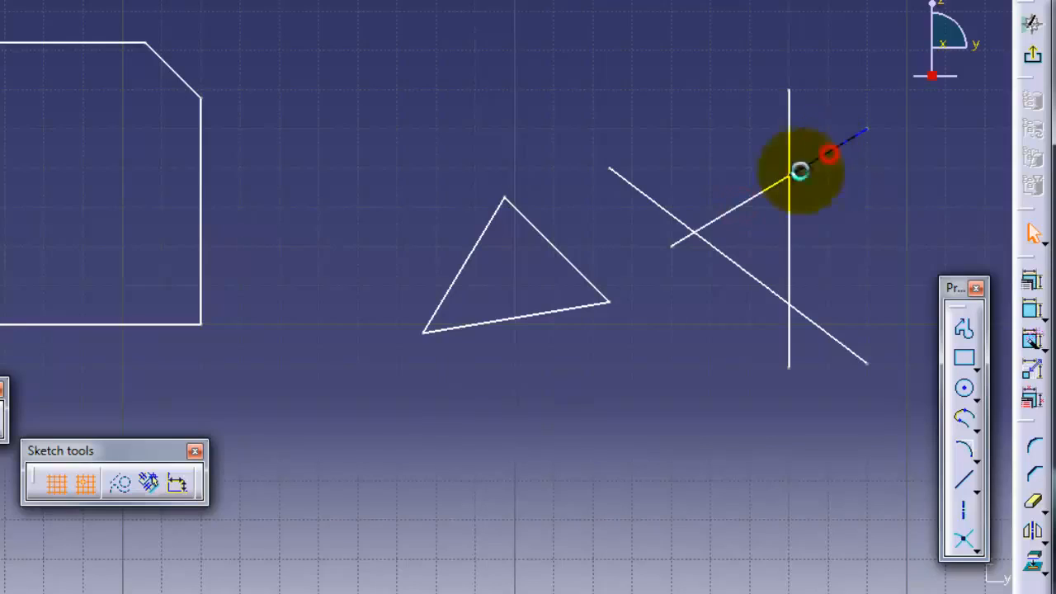
click(749, 200)
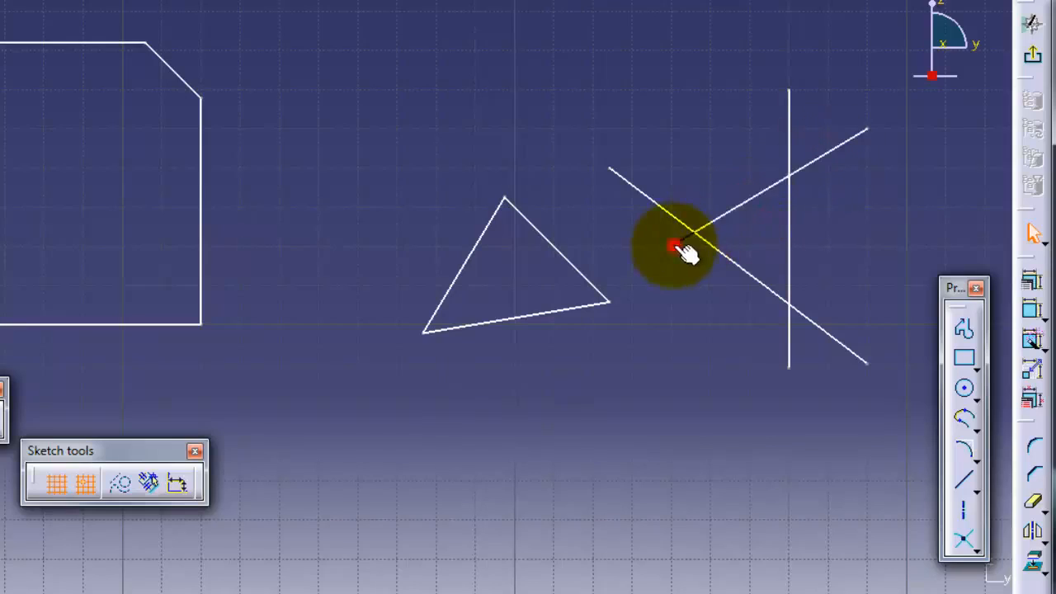
click(746, 203)
Step: Delete the rising diagonal's upper-right piece beyond the vertical line
click(823, 161)
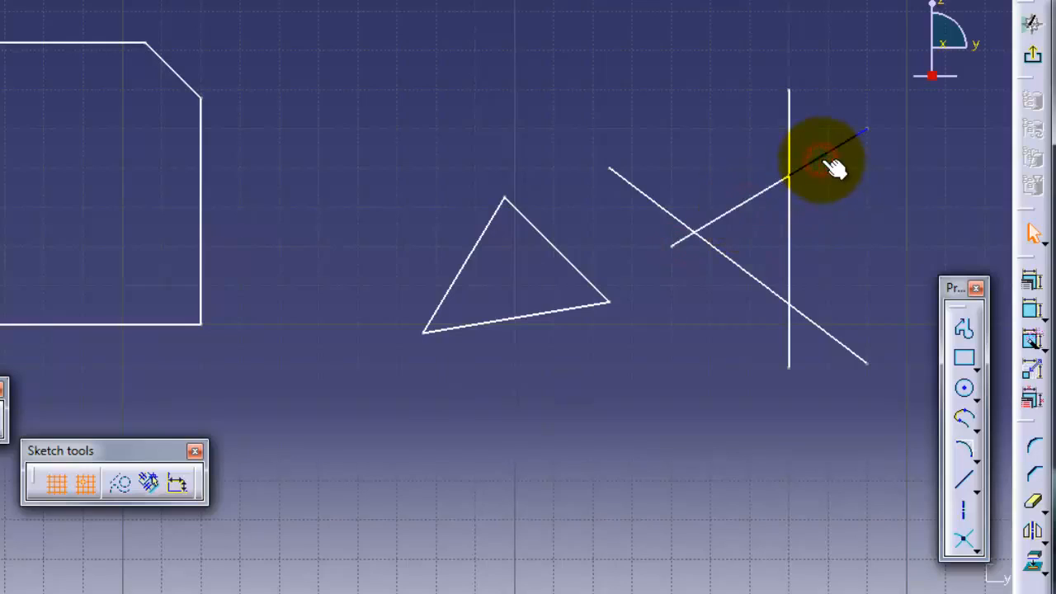
key(Delete)
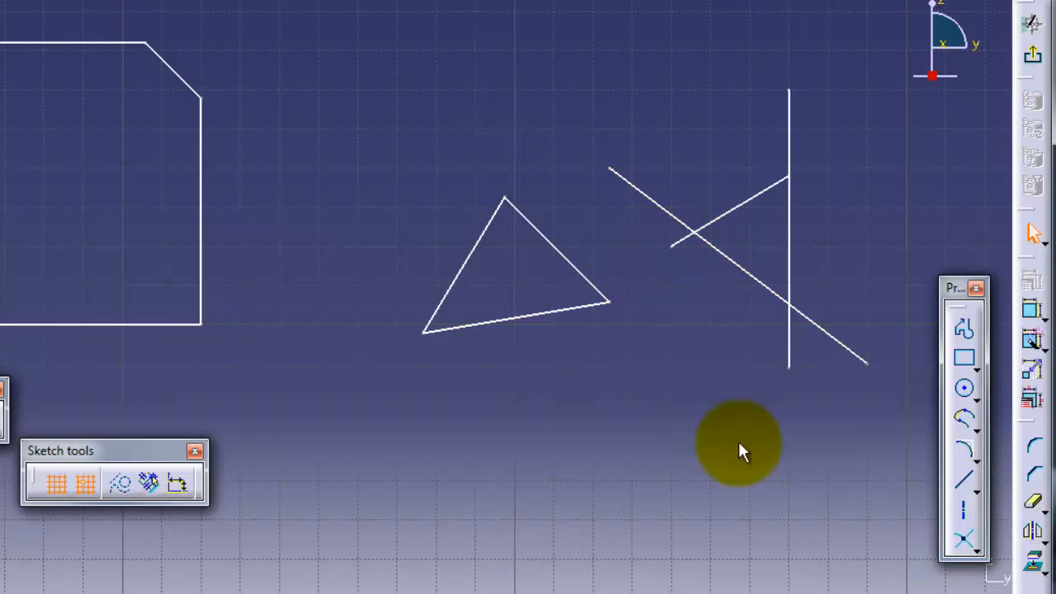
mouse_move(737, 483)
middle_down()
mouse_move(698, 458)
mouse_move(691, 401)
mouse_move(694, 417)
middle_up()
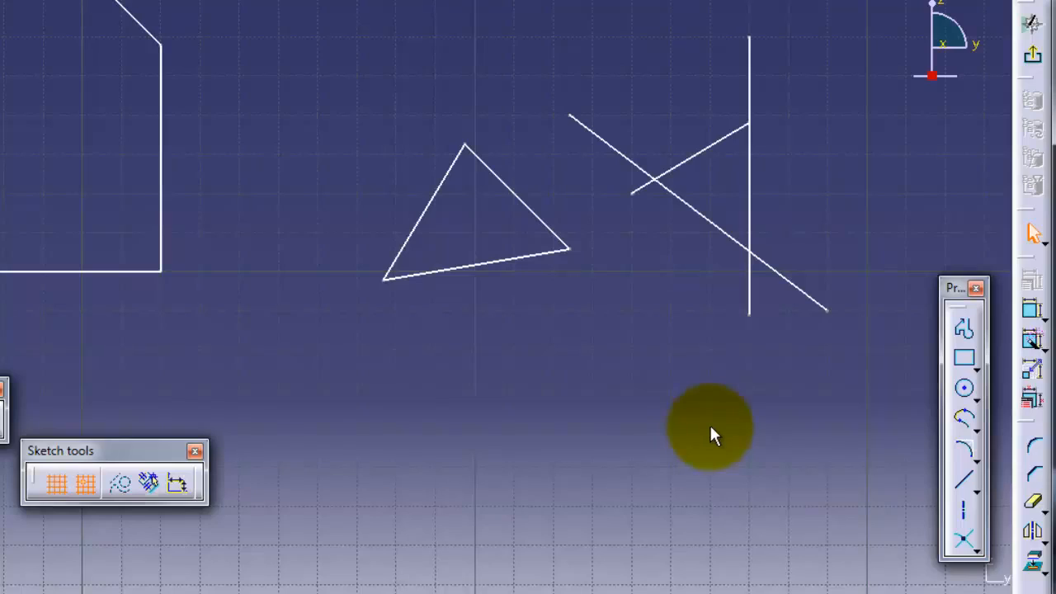